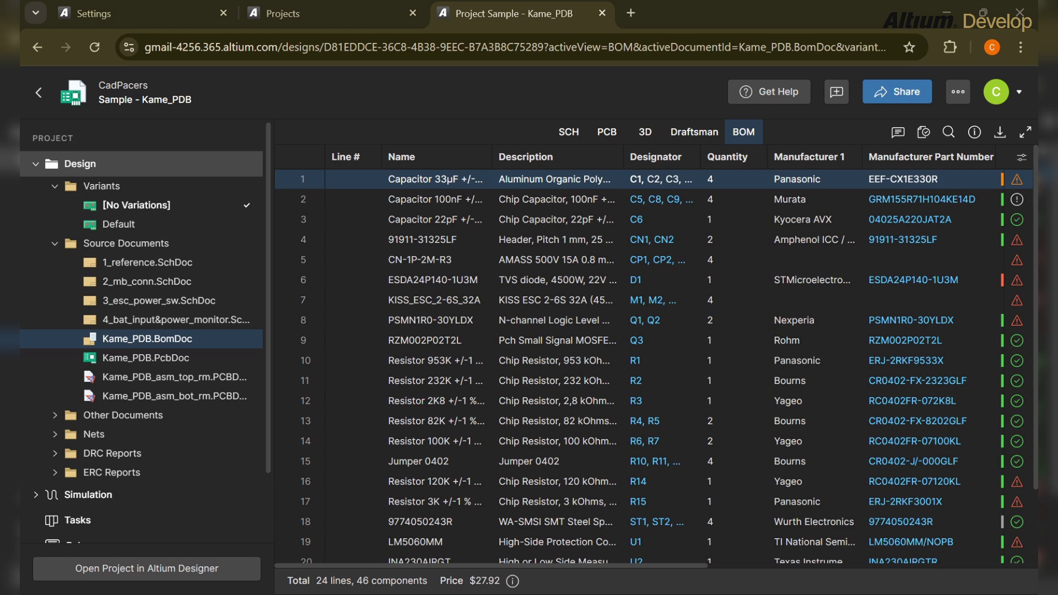
# Review the Kame_PDB BOM lines along with their manufacturer, lifecycle and supplier columns
pyautogui.scroll(-3, 606, 320)
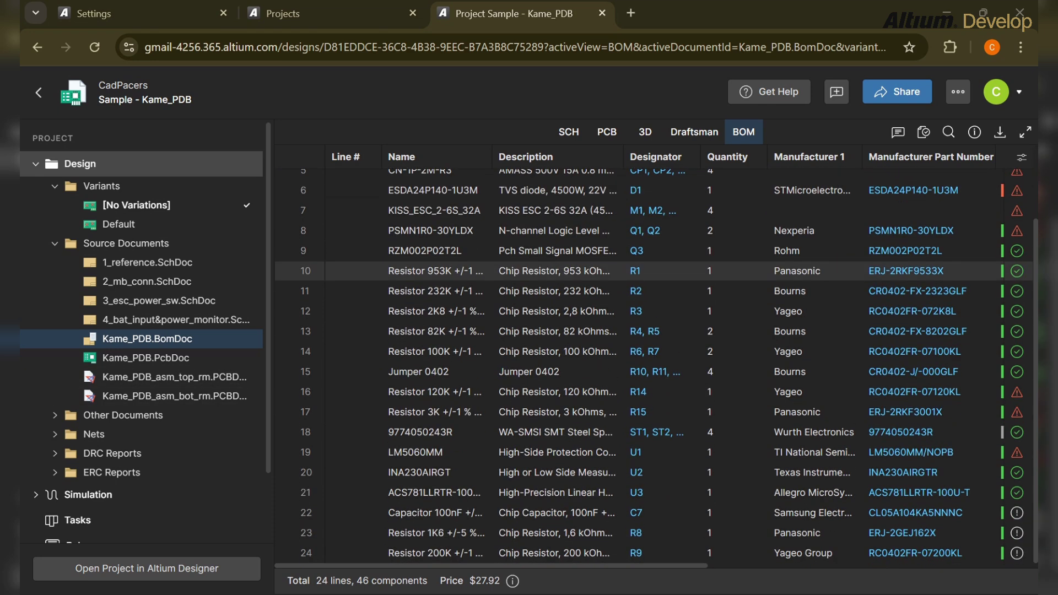
pyautogui.scroll(3, 606, 353)
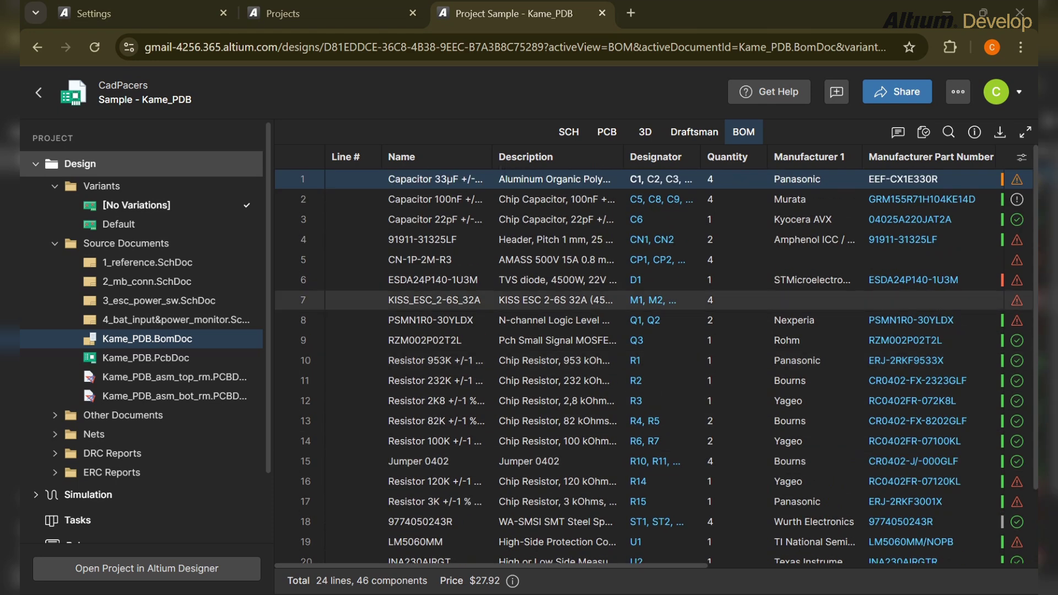
pyautogui.scroll(-2, 606, 353)
pyautogui.scroll(-1, 606, 355)
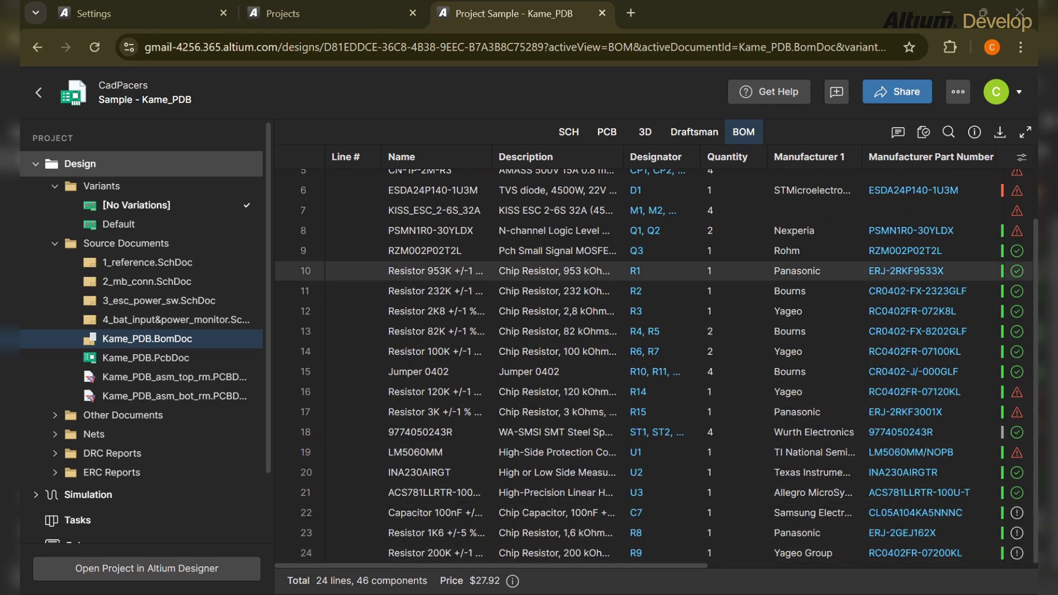
pyautogui.scroll(3, 606, 529)
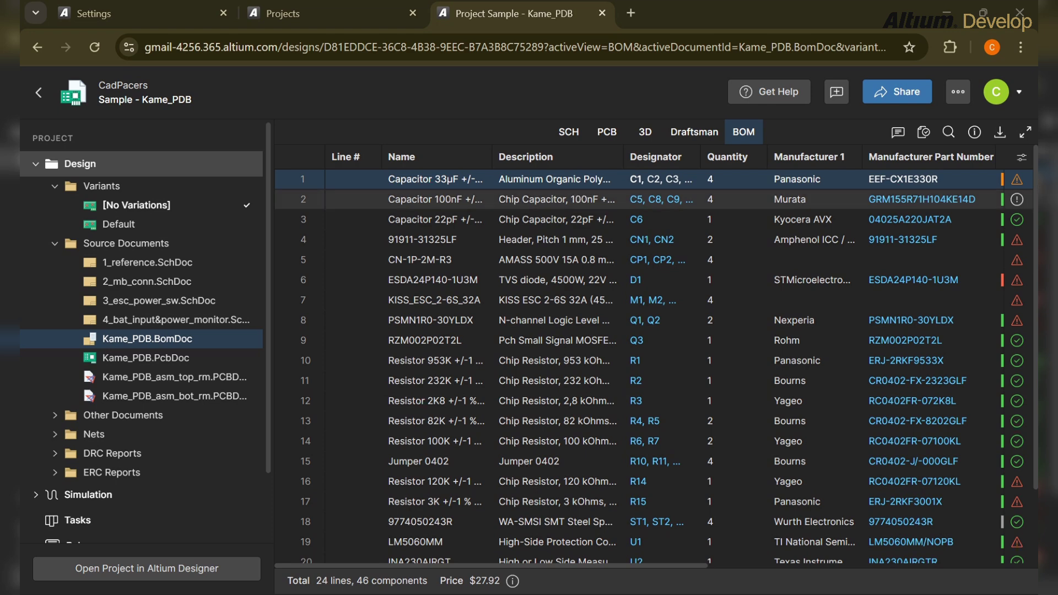
pyautogui.hscroll(5, 639, 358)
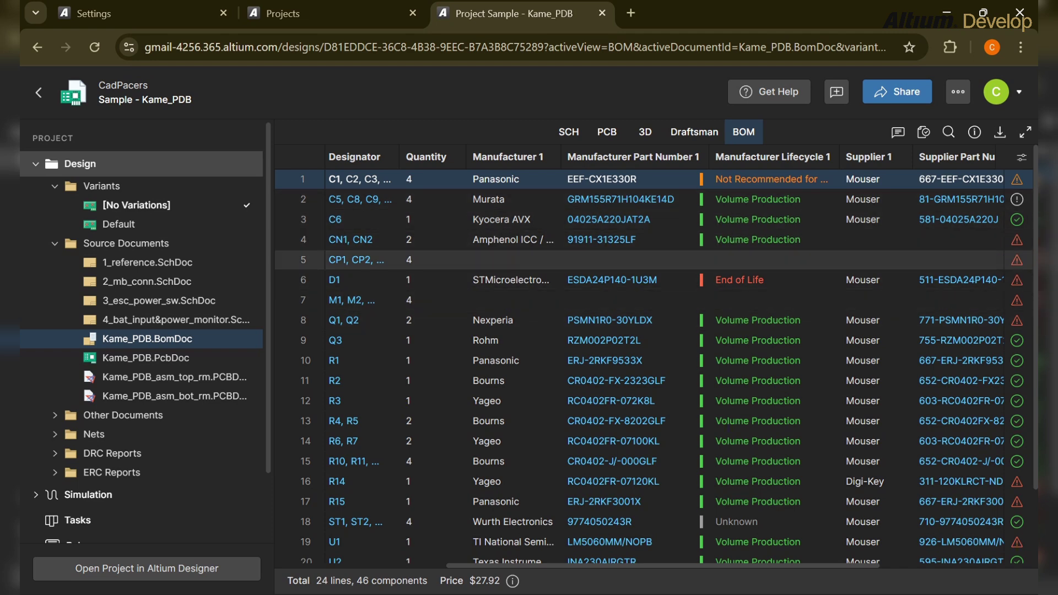
# Inspect the component details of connector CP1 and TVS diode D1, highlighting CP1's 500V 15A rating and D1's part type
pyautogui.click(496, 259)
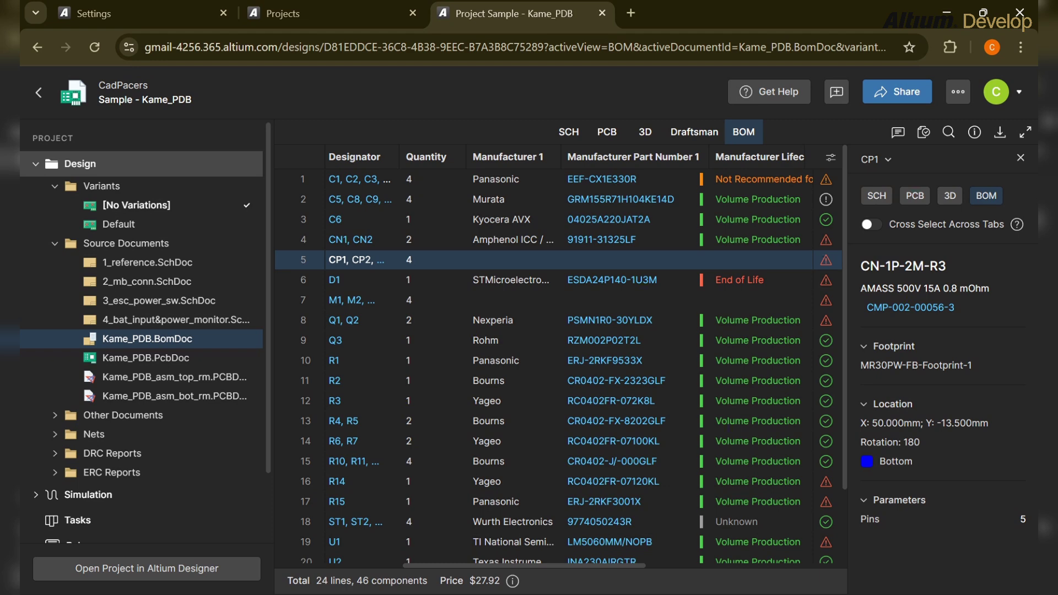
pyautogui.moveTo(897, 288); pyautogui.dragTo(940, 288)
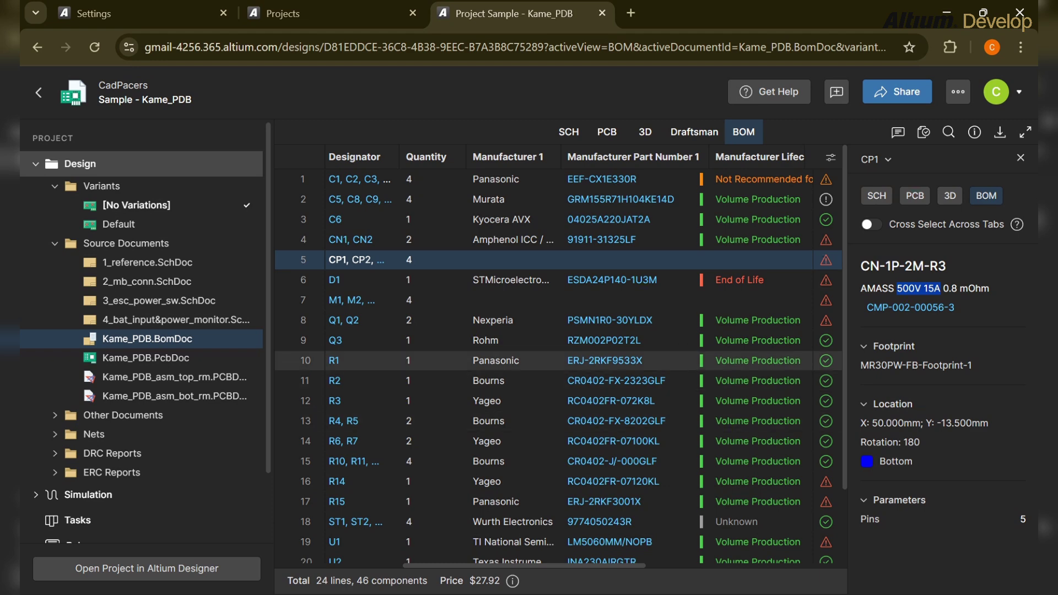
pyautogui.click(496, 280)
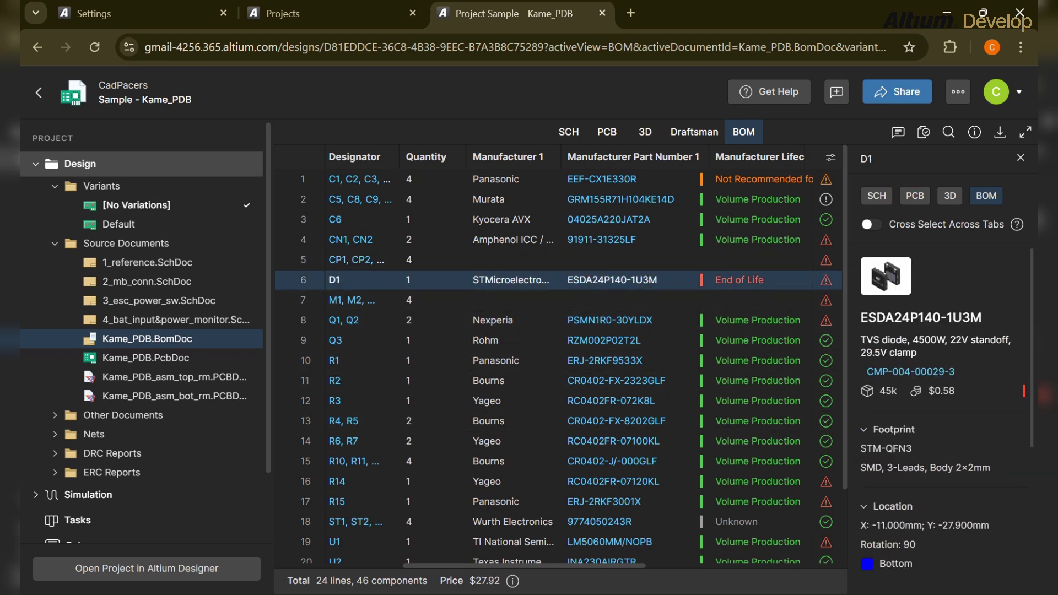
pyautogui.moveTo(907, 340); pyautogui.dragTo(861, 340)
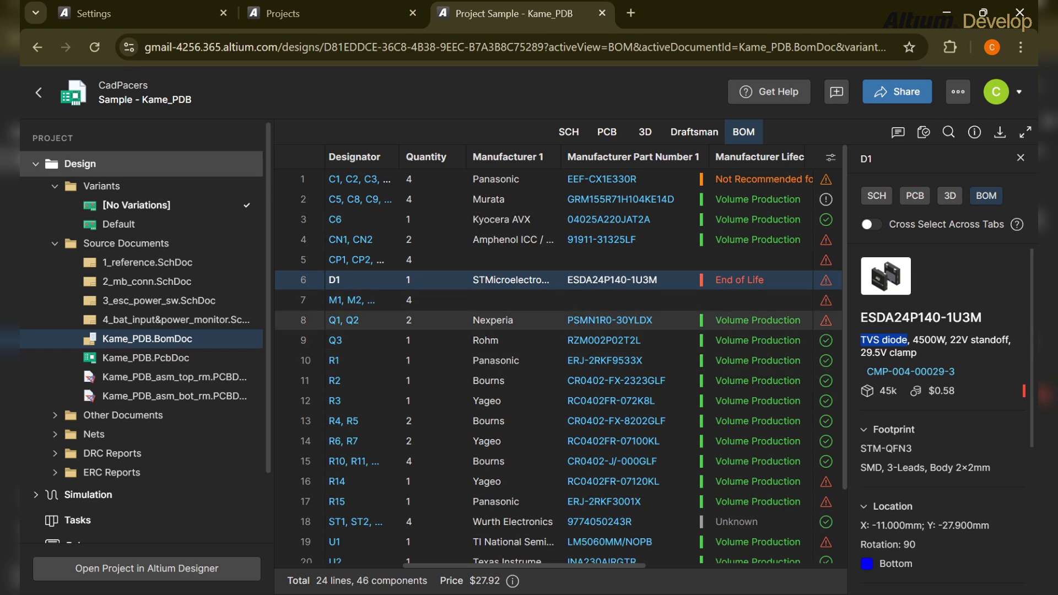
# Inspect the component details of motor controller M1 and steel spacer ST1 in the BOM
pyautogui.click(353, 299)
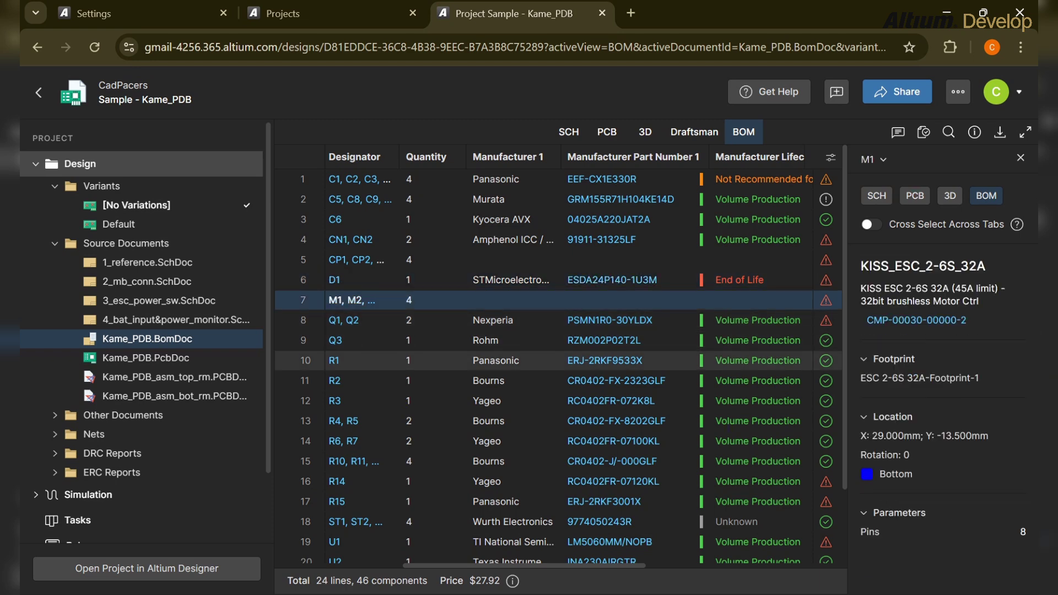
pyautogui.scroll(-2, 386, 413)
pyautogui.click(353, 431)
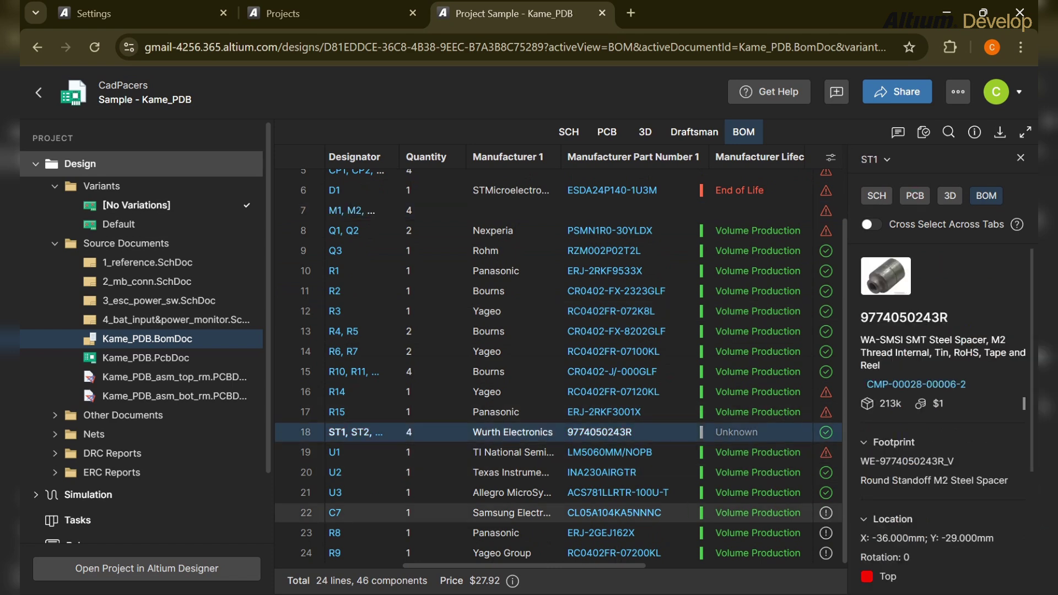
pyautogui.hscroll(-4, 551, 551)
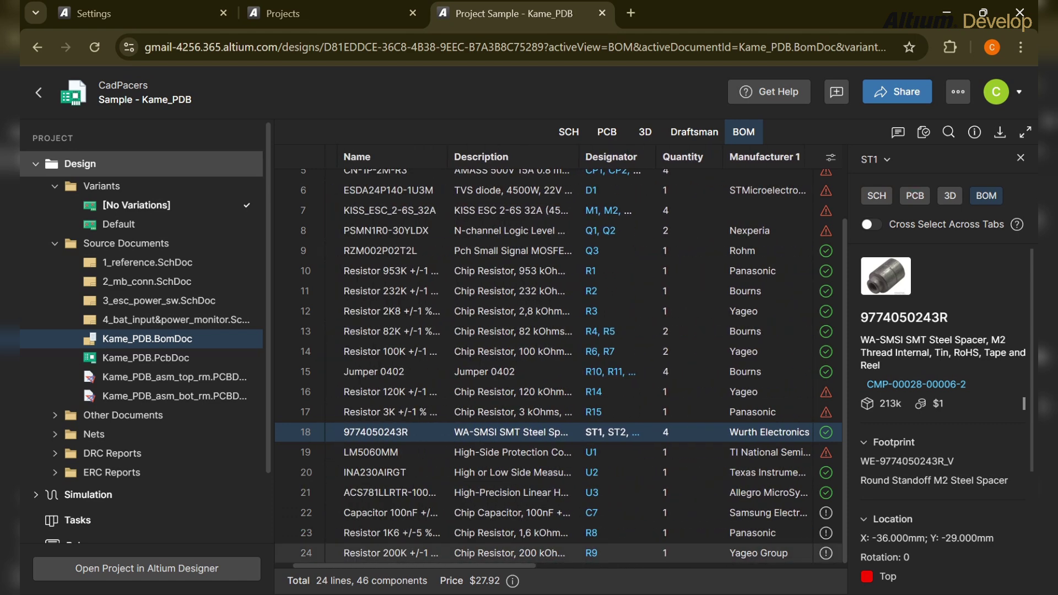
# Inspect the component details of the 33µF capacitor C1 and check the BOM status of the D1 line
pyautogui.scroll(3, 551, 363)
pyautogui.click(386, 179)
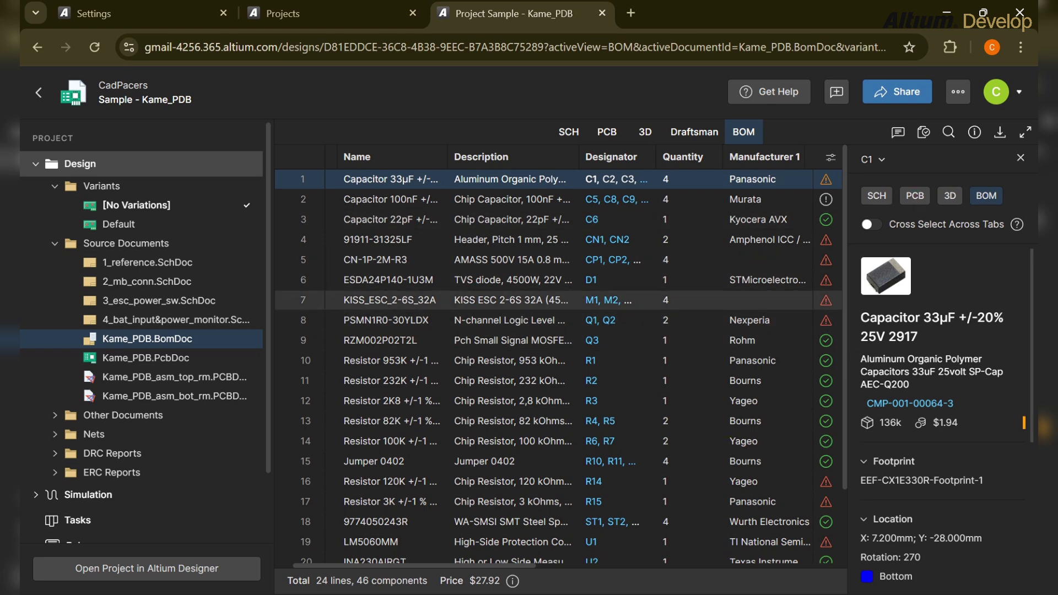
pyautogui.moveTo(825, 279)
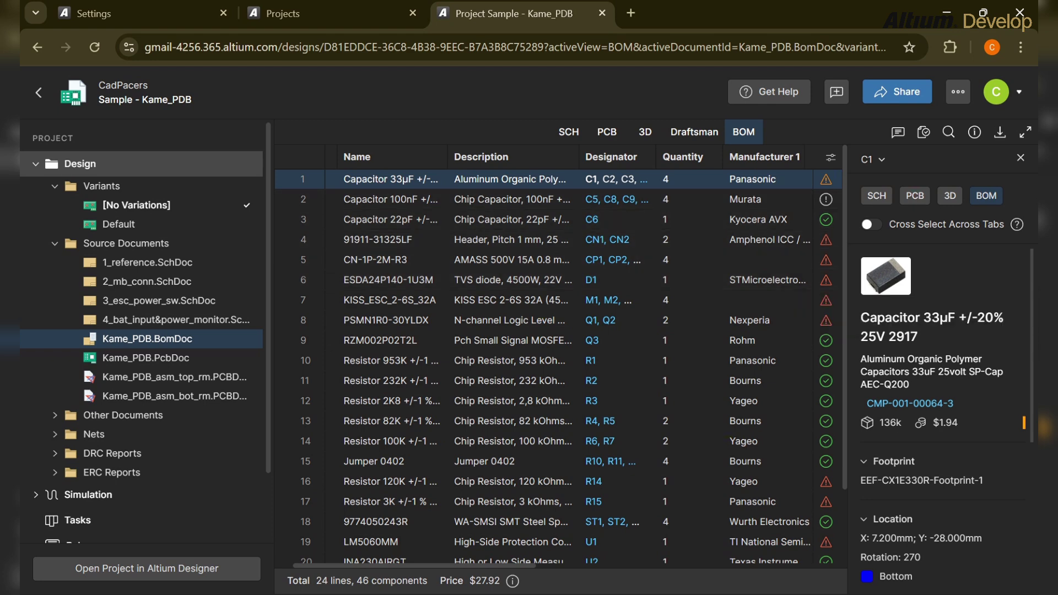
# Show the complete list of available BOM columns, leaving the column selection as it is
pyautogui.click(830, 157)
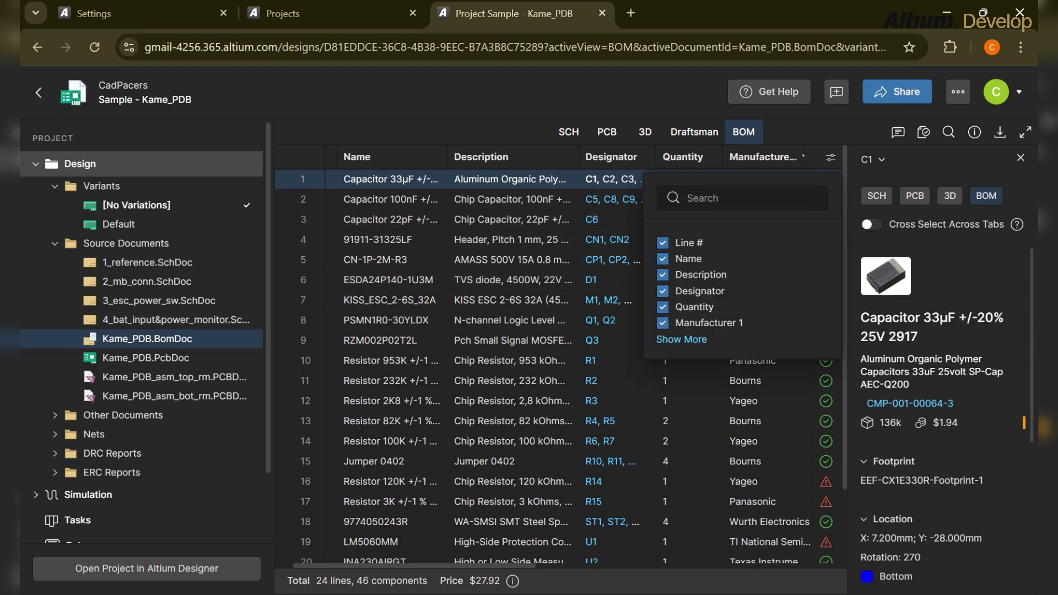
pyautogui.click(681, 338)
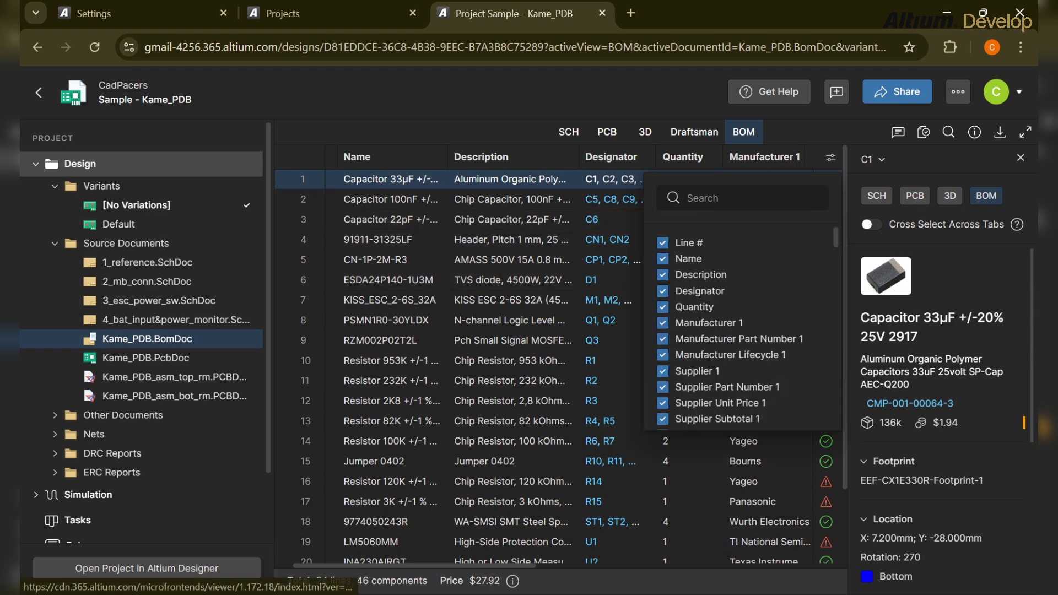
pyautogui.click(766, 300)
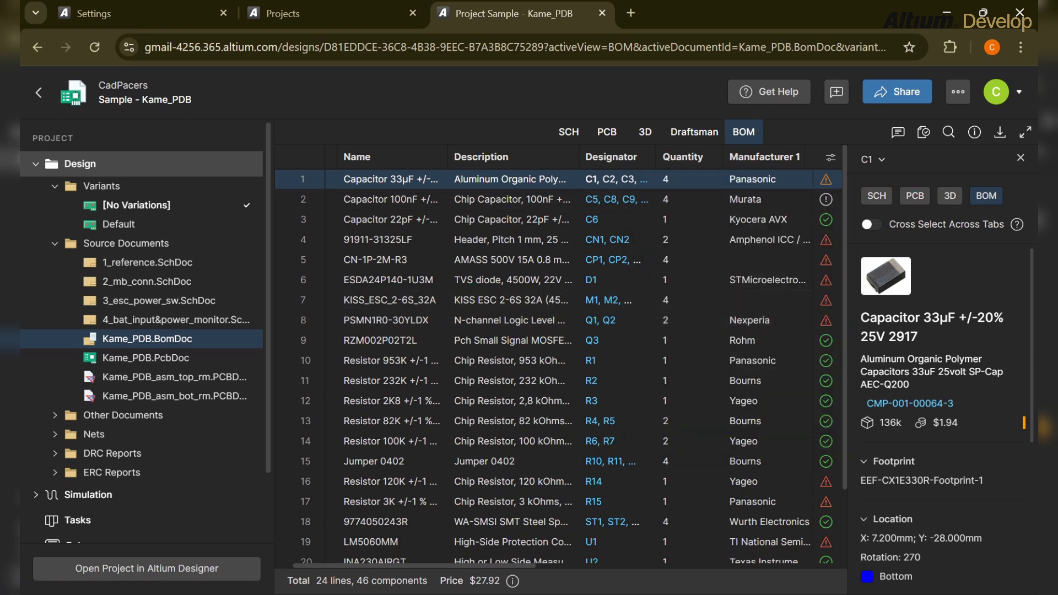
pyautogui.click(830, 157)
pyautogui.click(628, 240)
pyautogui.click(830, 157)
pyautogui.click(628, 239)
pyautogui.click(830, 158)
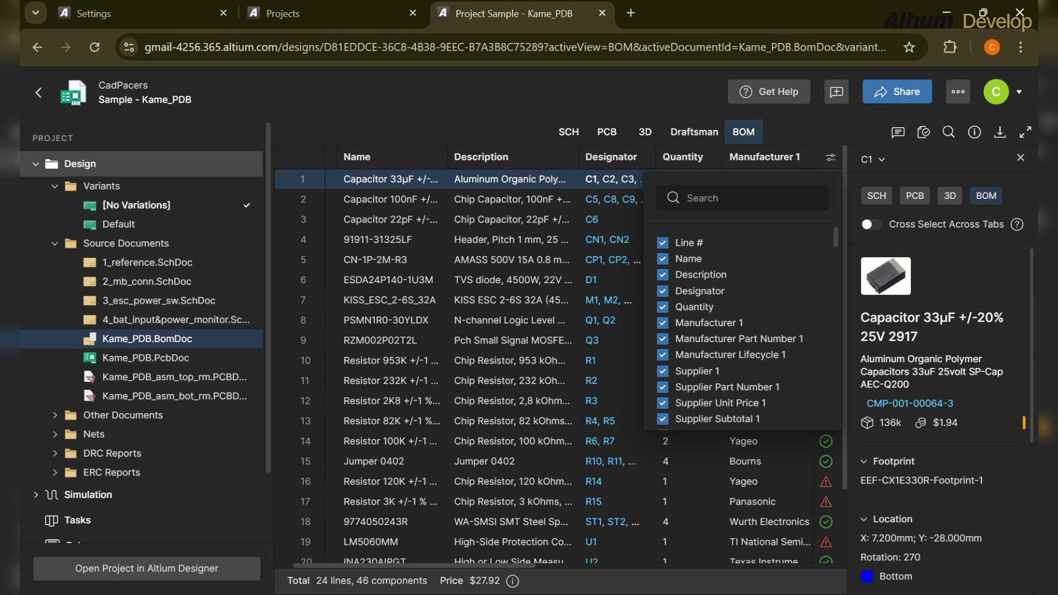
pyautogui.click(628, 239)
pyautogui.click(831, 158)
pyautogui.click(628, 240)
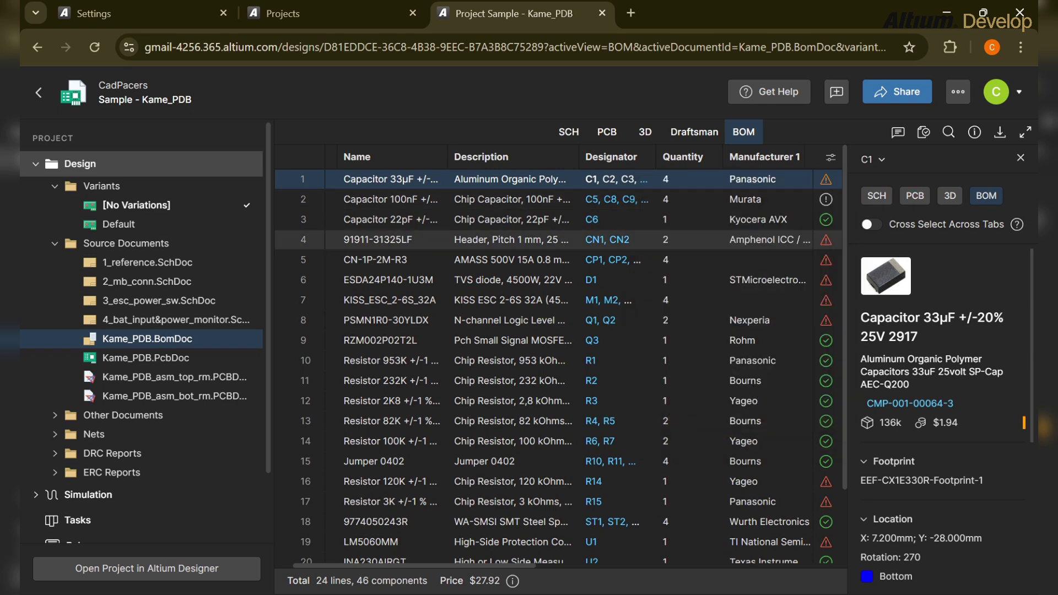
# Check the BOM status flags of the R14, R15, U1, C7 and R9 lines
pyautogui.scroll(-2, 628, 258)
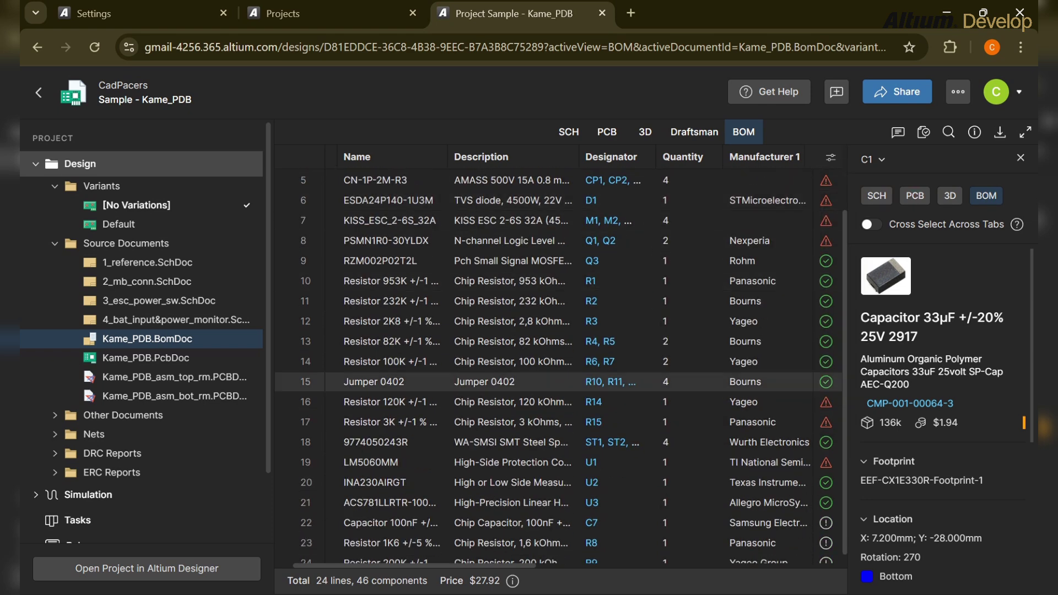
pyautogui.moveTo(826, 402)
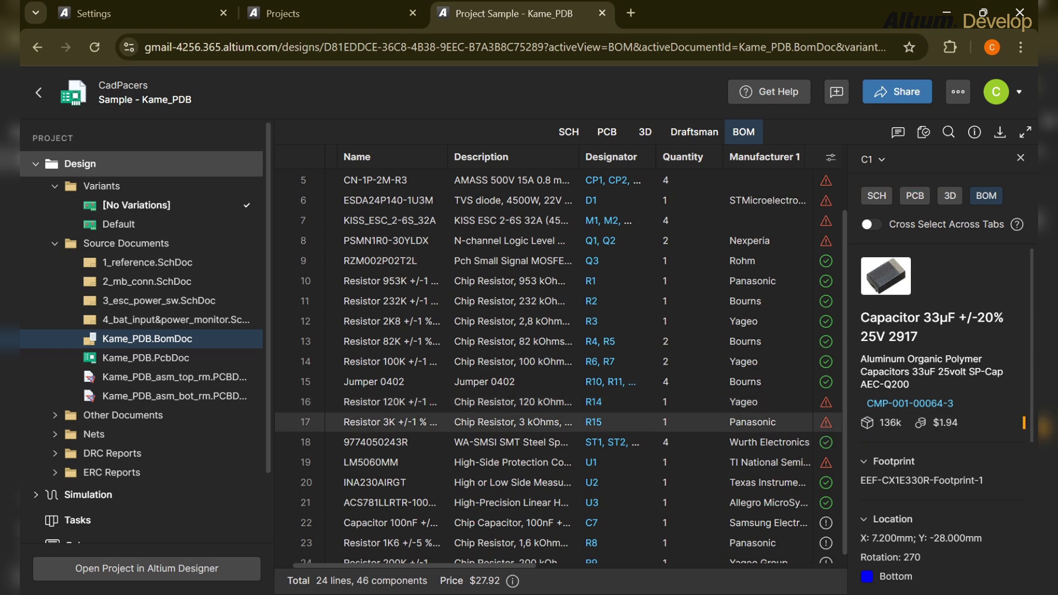
pyautogui.moveTo(825, 422)
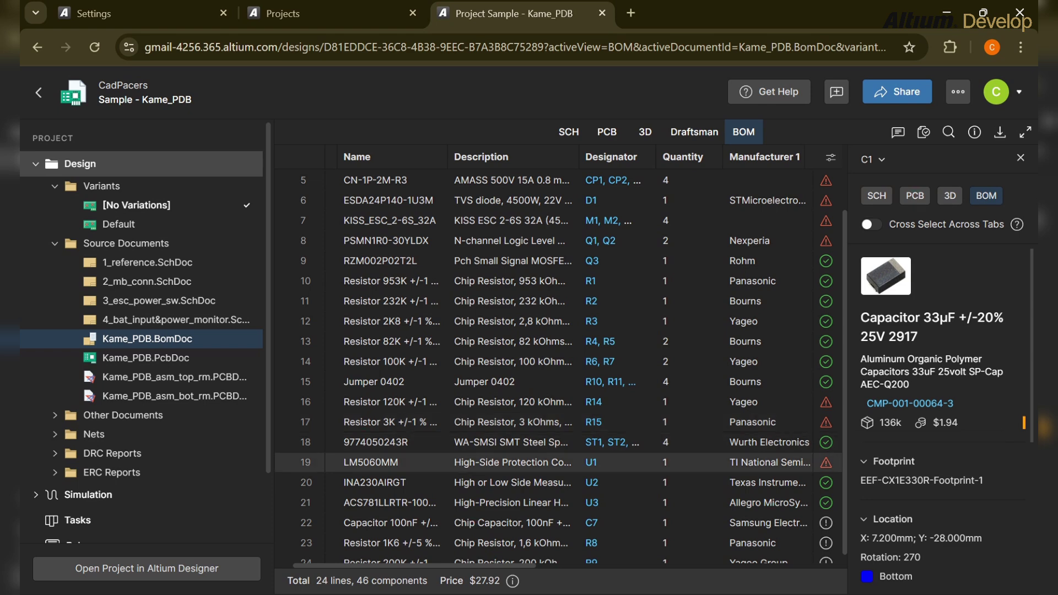
pyautogui.moveTo(826, 462)
pyautogui.scroll(-1, 551, 520)
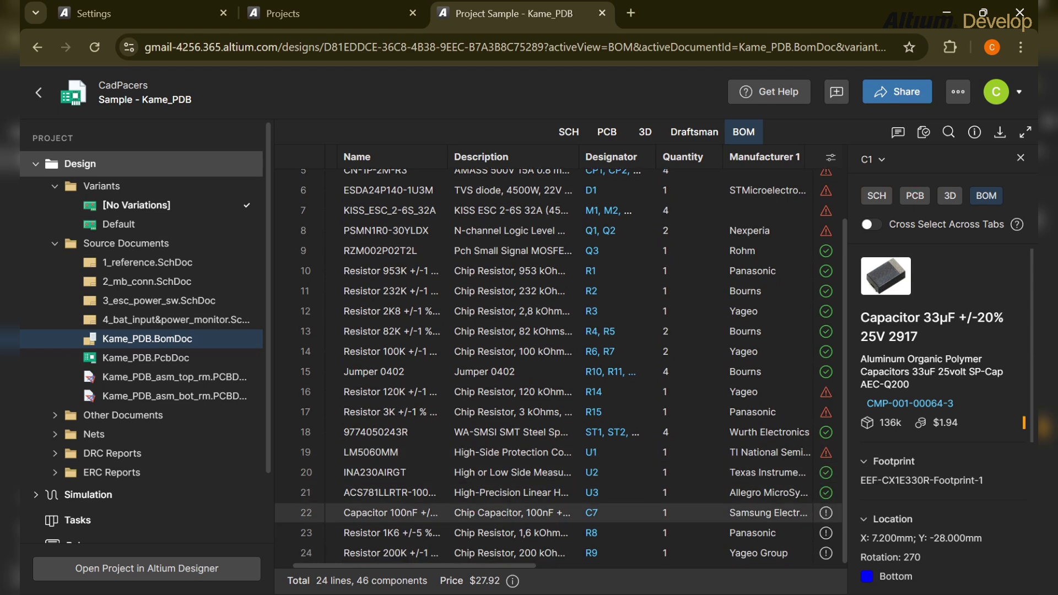
pyautogui.moveTo(826, 513)
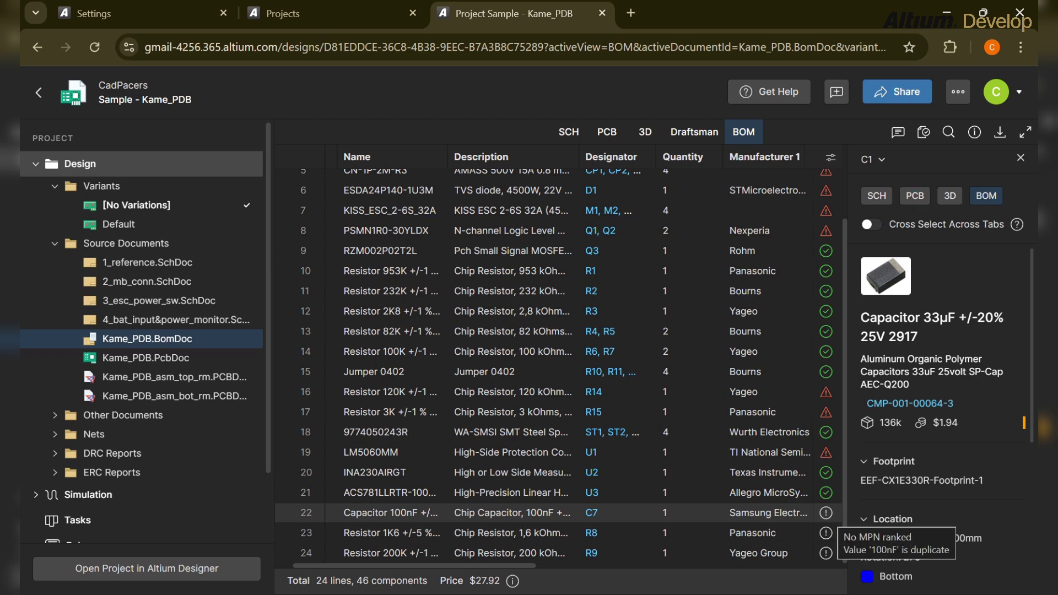
pyautogui.moveTo(825, 552)
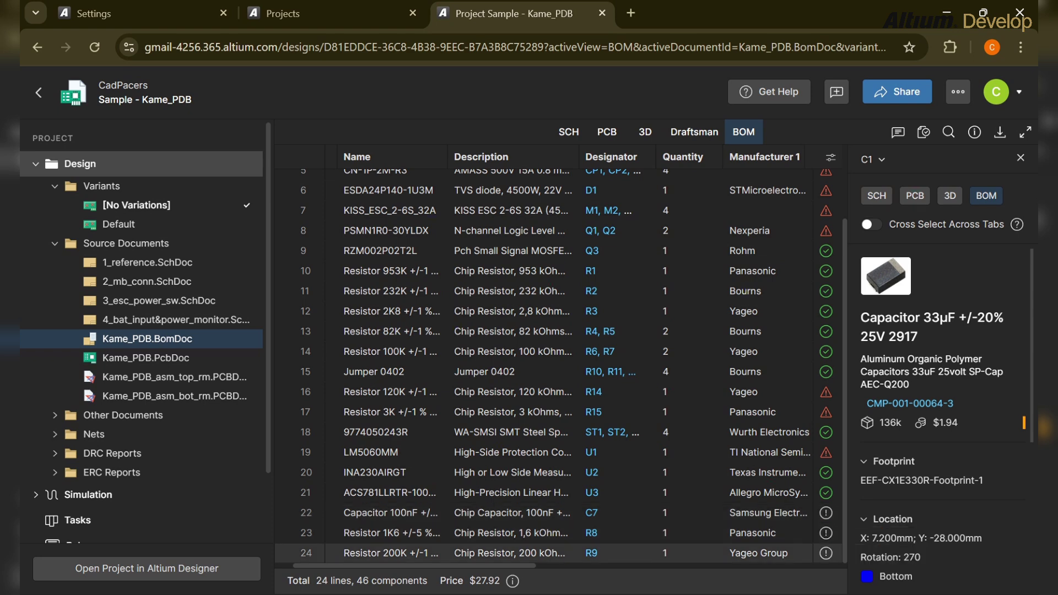
pyautogui.scroll(2, 551, 386)
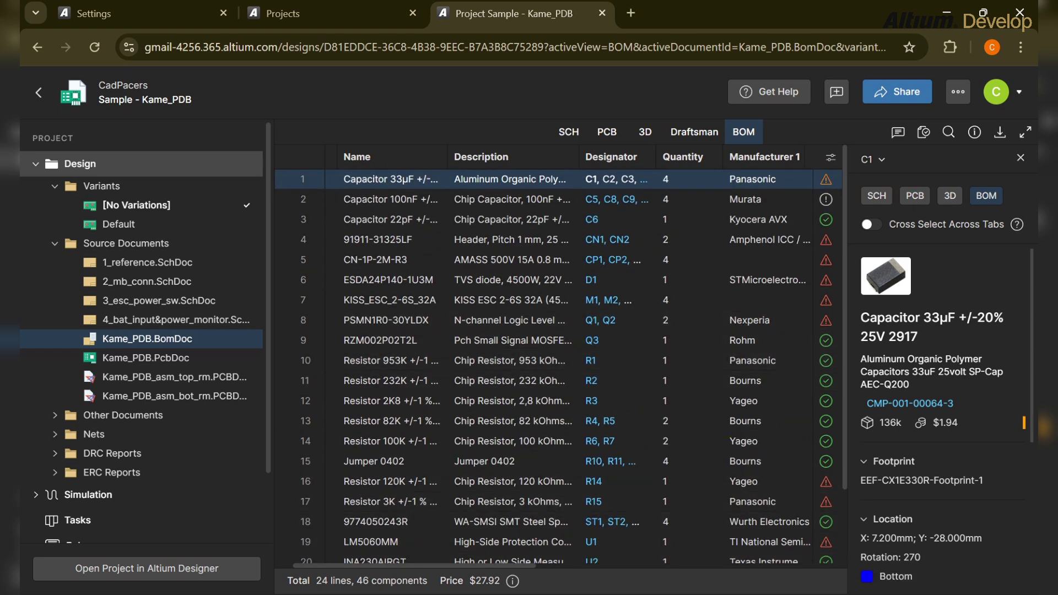
# Select TVS diode D1 by its lifecycle entry in the BOM and open its component page
pyautogui.hscroll(8, 551, 421)
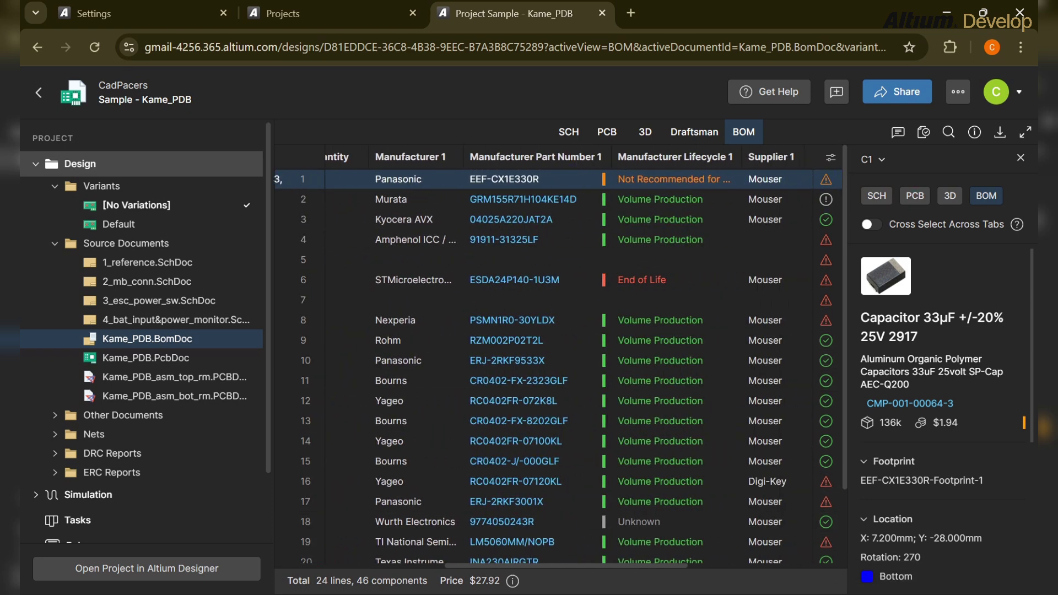
pyautogui.click(496, 280)
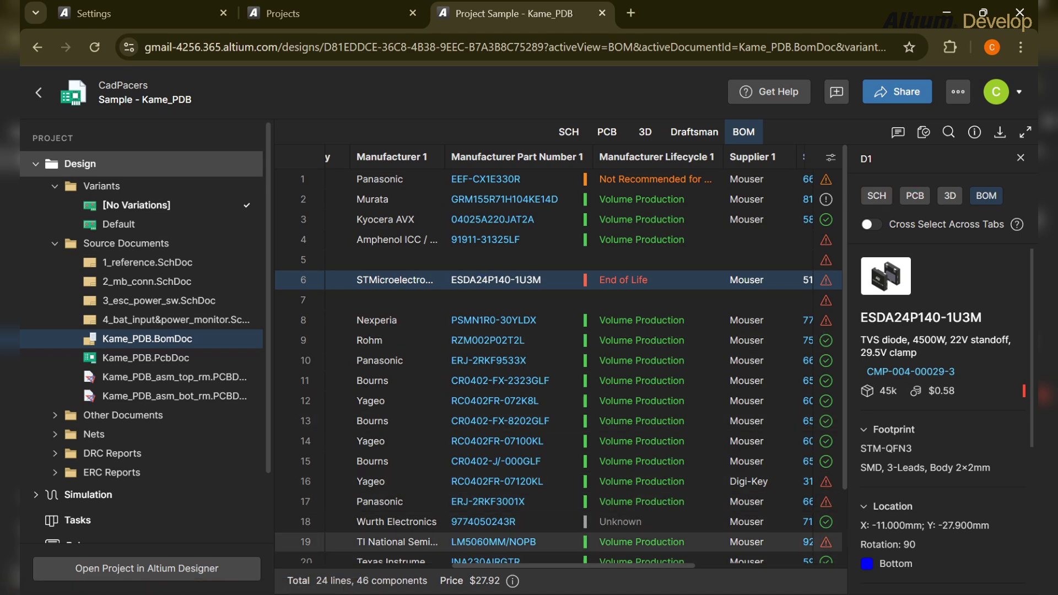
pyautogui.scroll(-2, 942, 424)
pyautogui.click(911, 291)
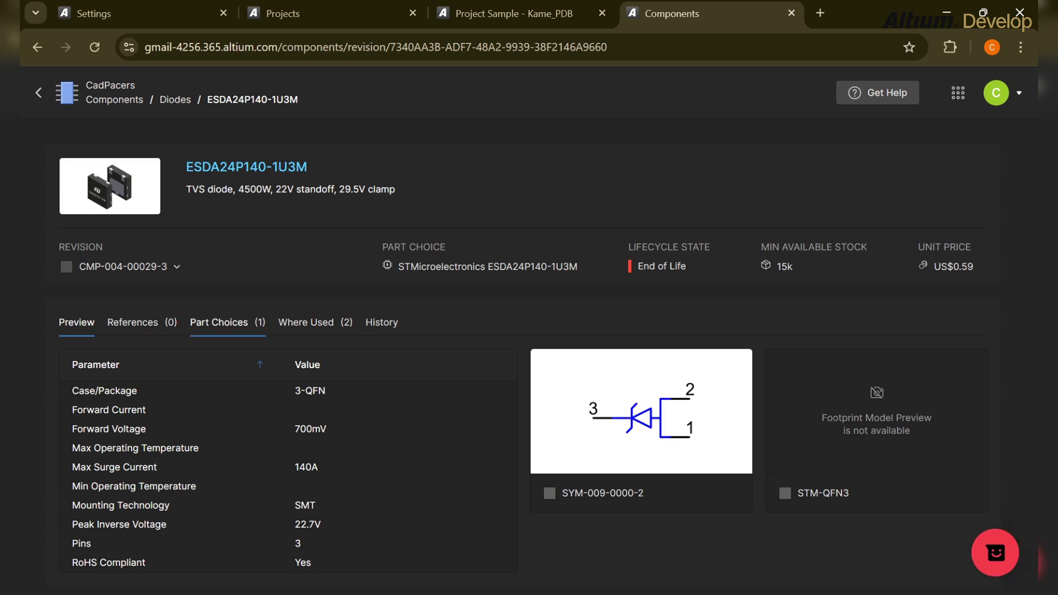
# Review the diode's part choices and open the STMicroelectronics ESDA24P140-1U3M page on Octopart
pyautogui.click(227, 323)
pyautogui.scroll(-5, 228, 322)
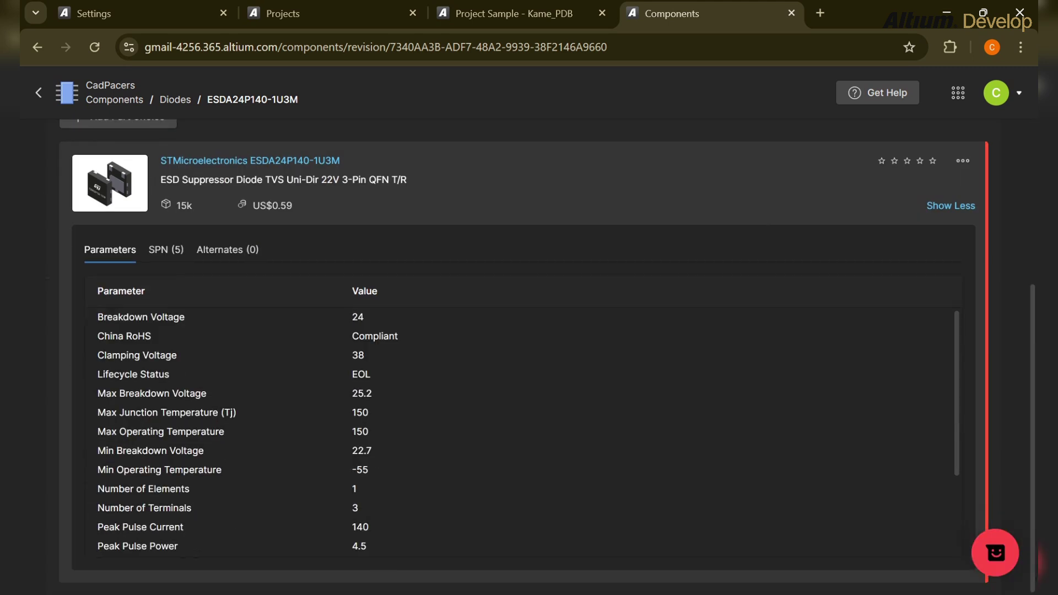
pyautogui.click(231, 161)
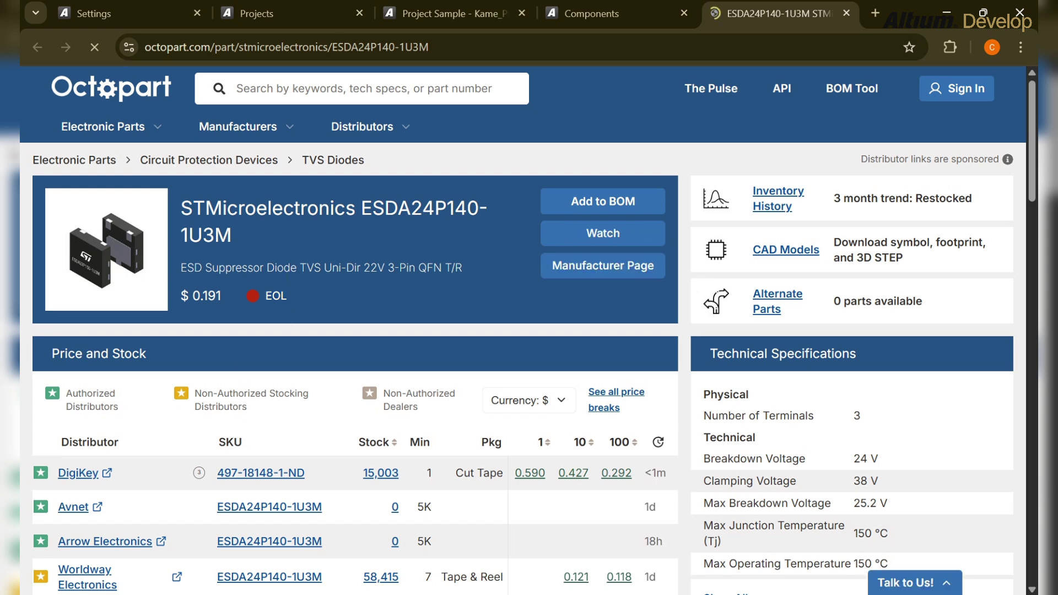
# Examine the diode's lifecycle status, description, distributor stock and pricing on the Octopart page
pyautogui.doubleClick(275, 296)
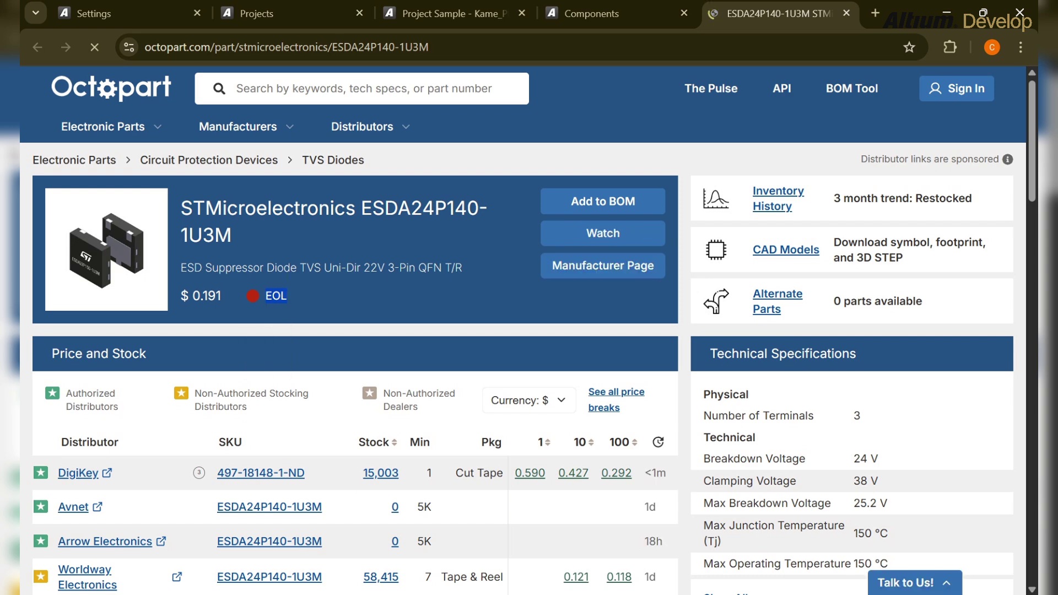
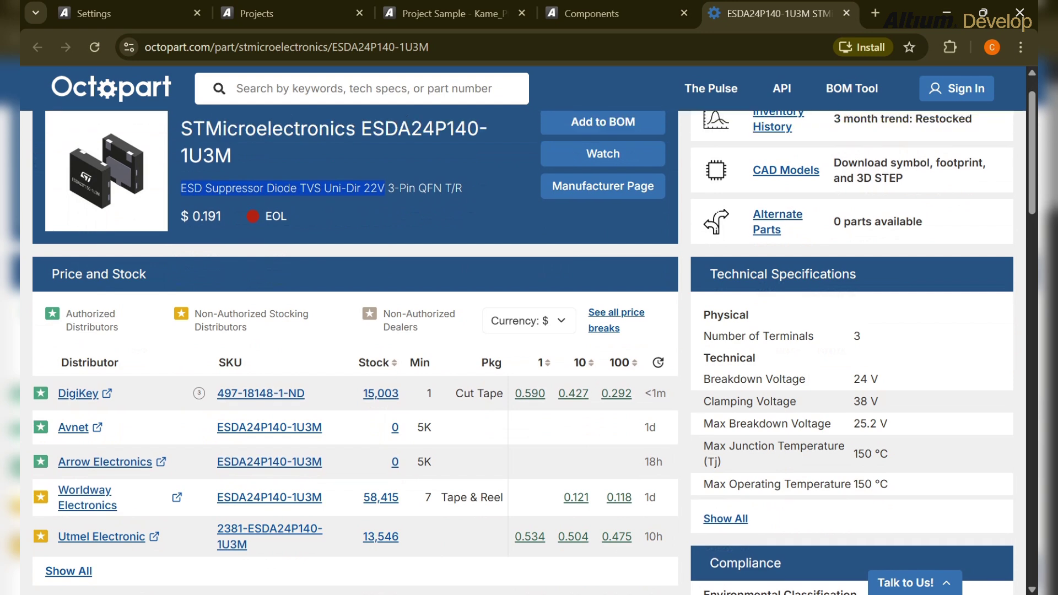
pyautogui.scroll(-1, 220, 347)
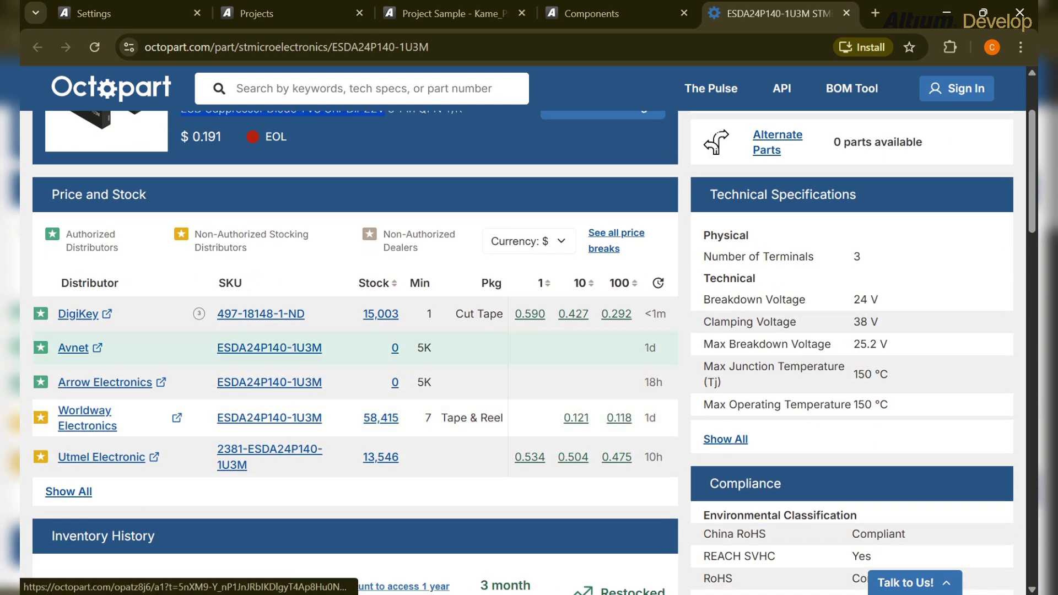
pyautogui.scroll(2, 270, 348)
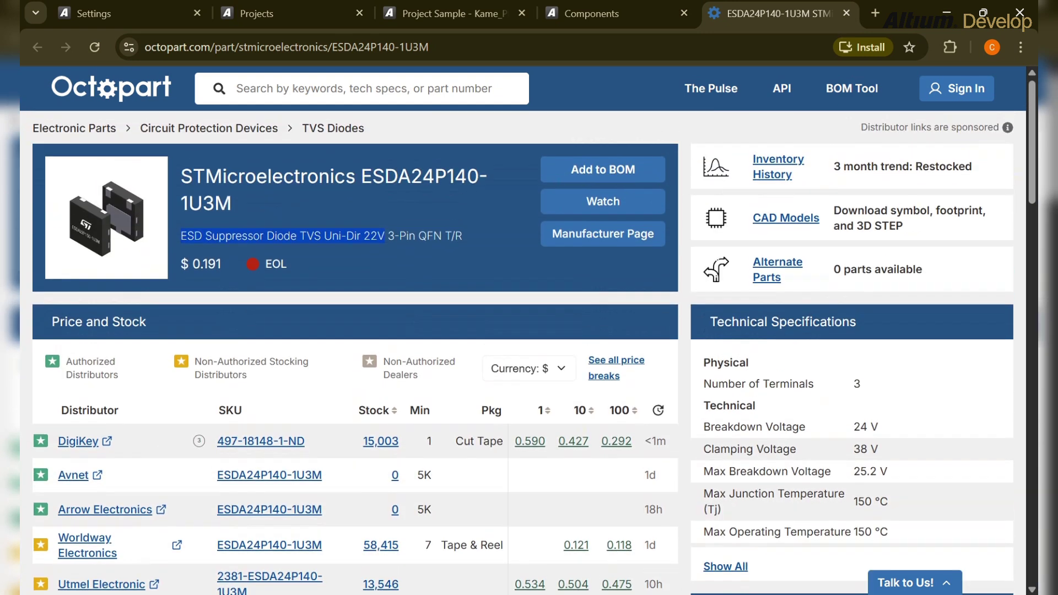
# Review the ESDA24P140-1U3M distributor offers on Octopart and open the Arrow Electronics listing
pyautogui.scroll(1, 270, 348)
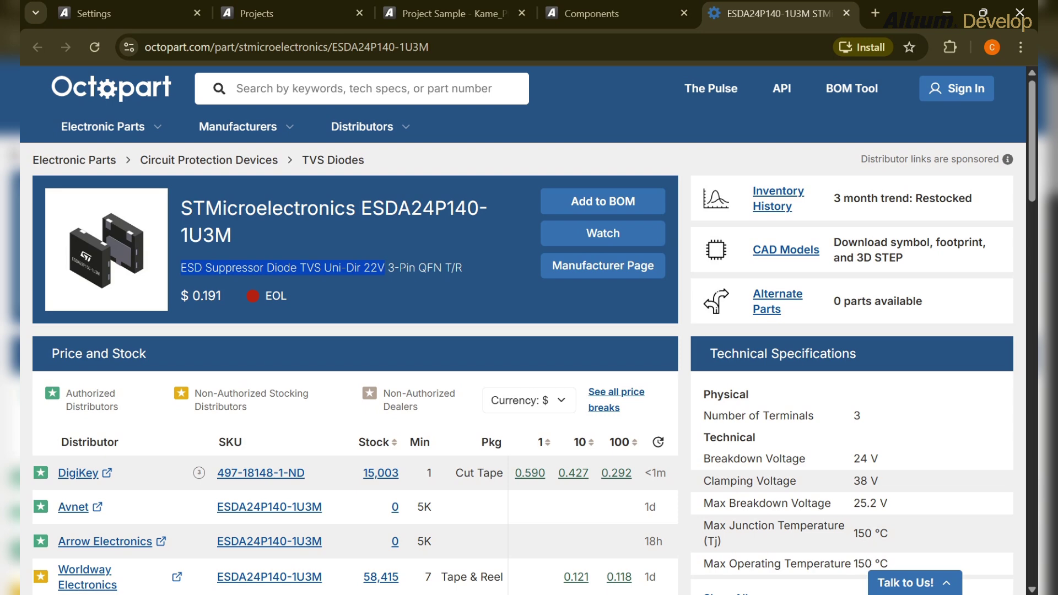
pyautogui.scroll(-3, 270, 363)
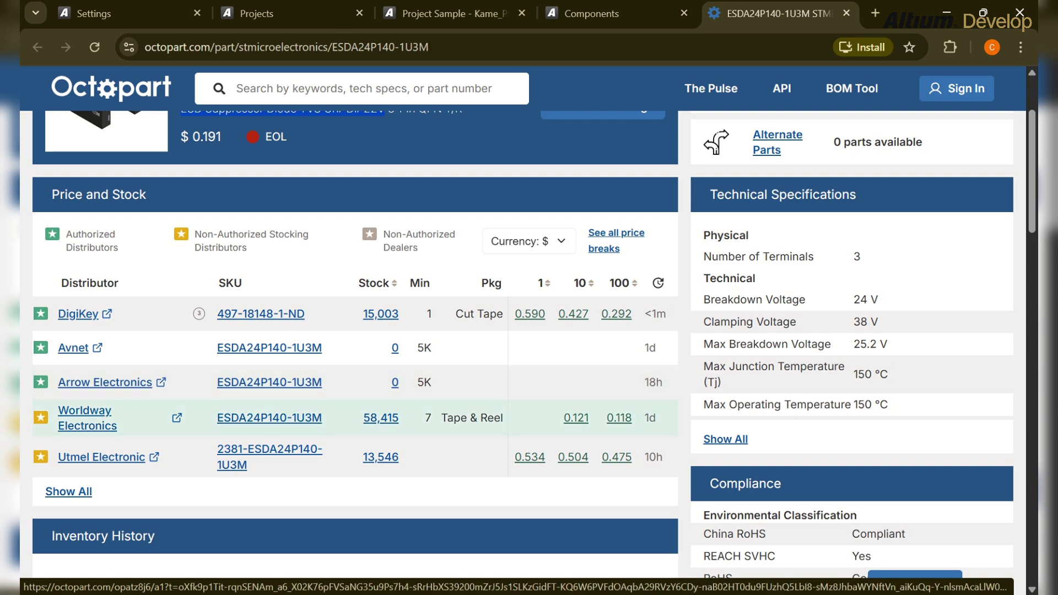
pyautogui.scroll(3, 269, 380)
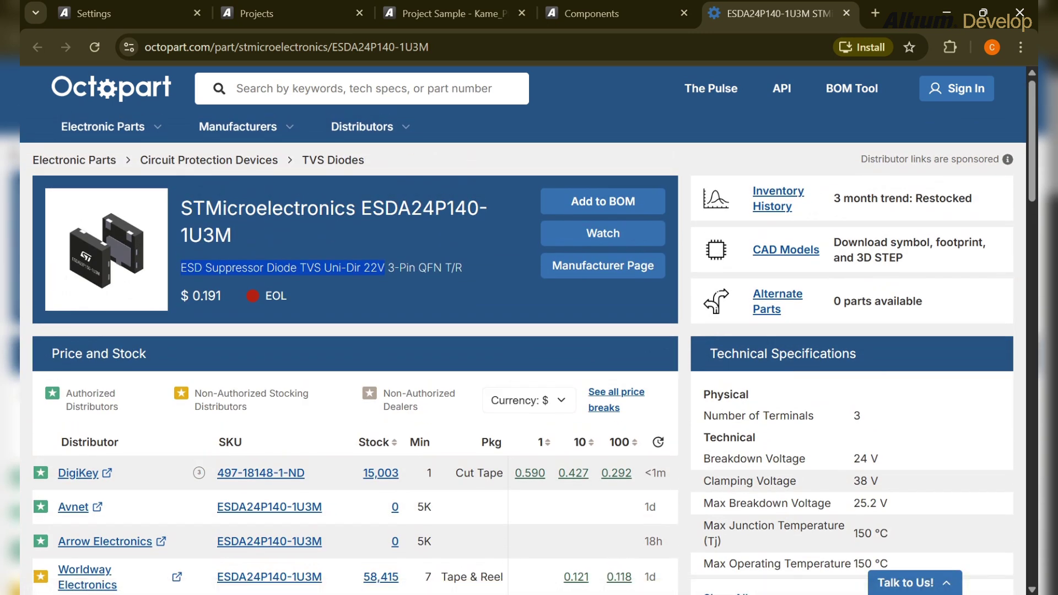
pyautogui.scroll(-4, 270, 308)
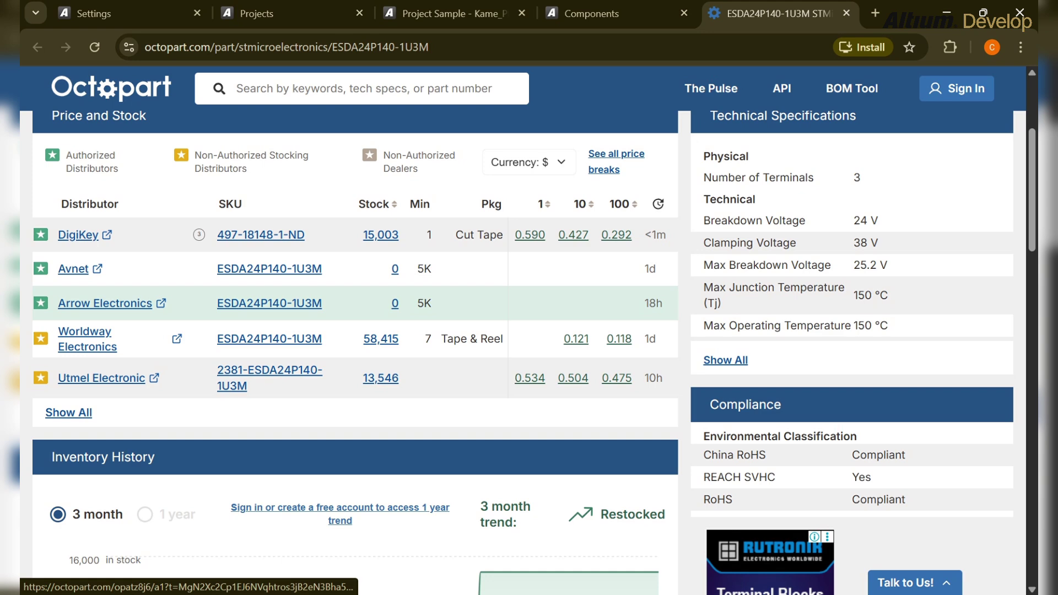
pyautogui.click(270, 304)
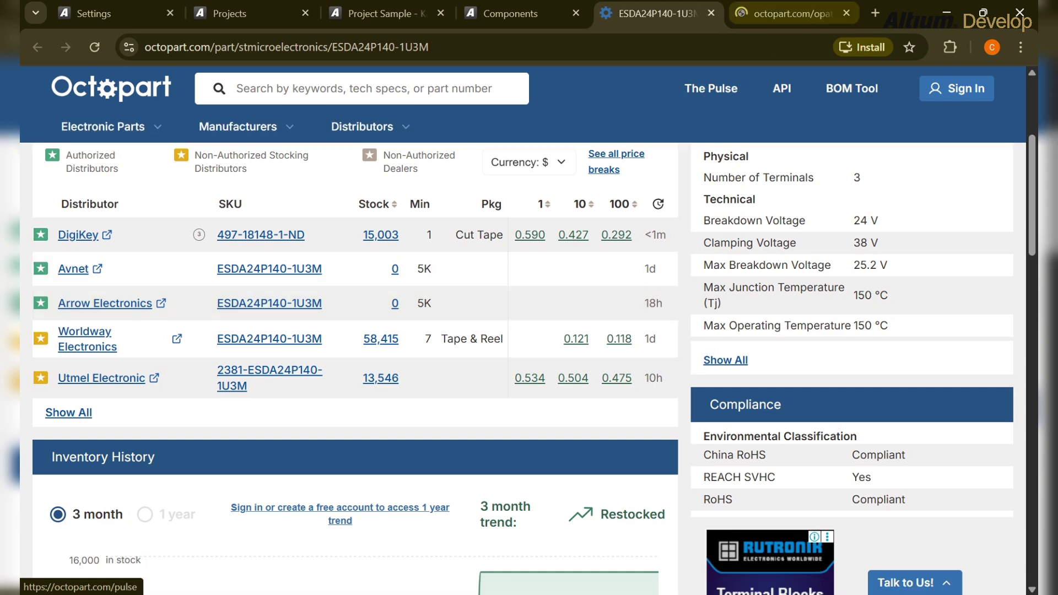
pyautogui.click(794, 13)
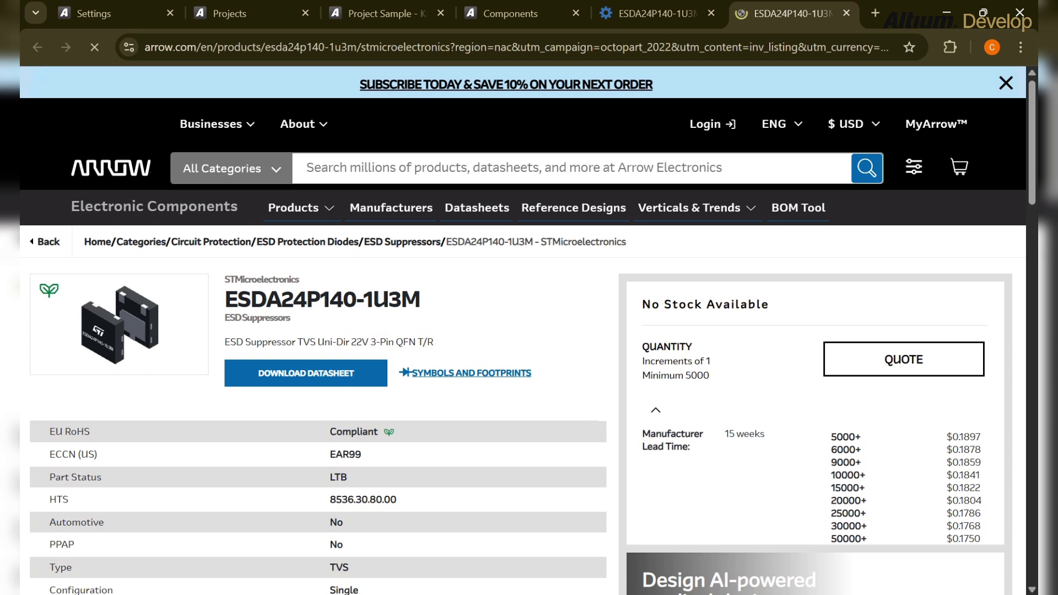
# Examine the diode's stock, lead time, part status and technical specifications on the Arrow product page
pyautogui.scroll(-2, 523, 331)
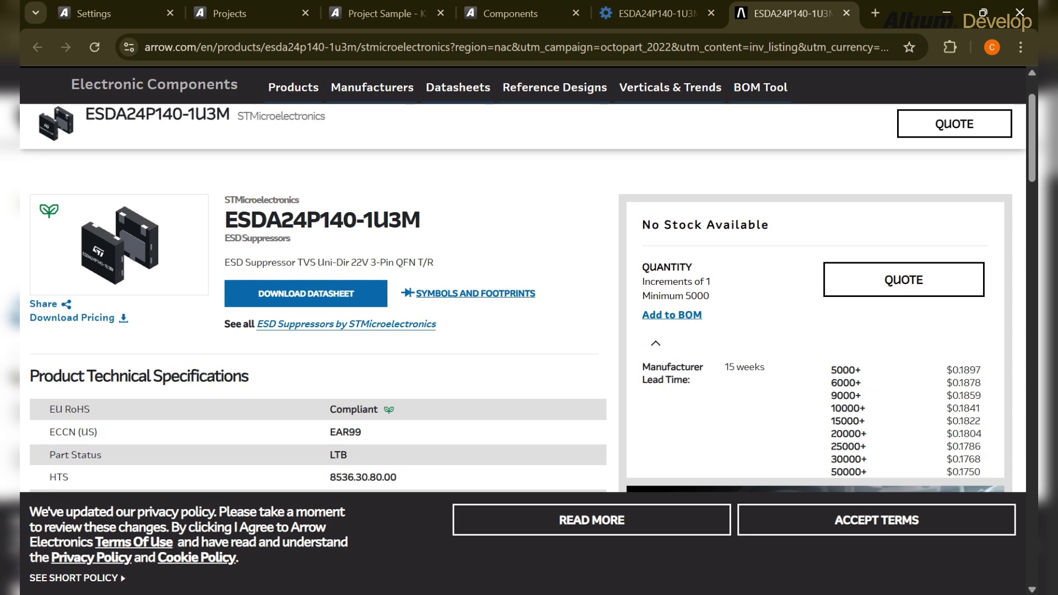
pyautogui.scroll(-3, 523, 298)
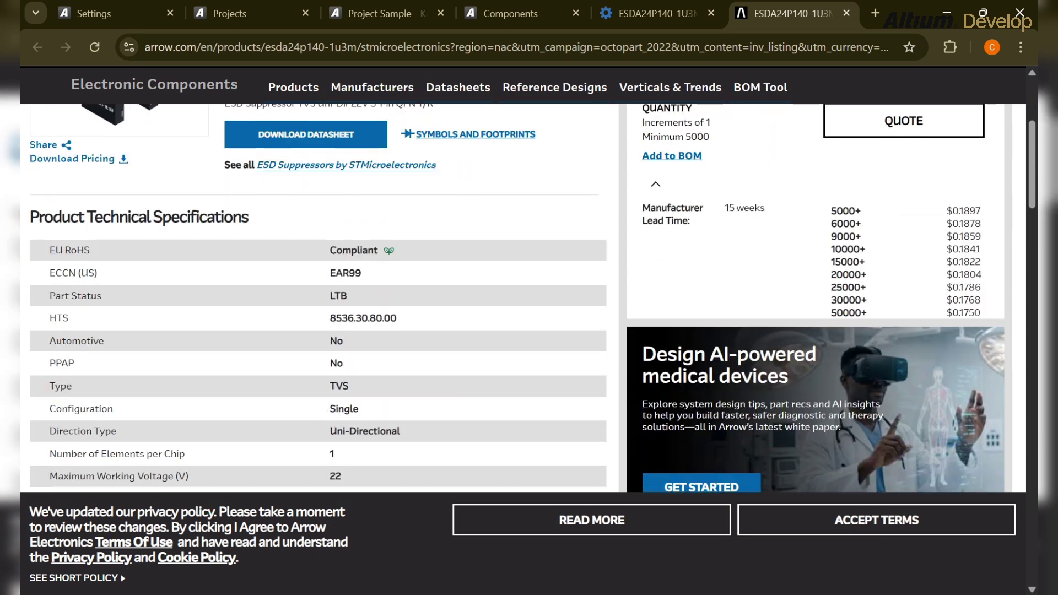
pyautogui.scroll(-3, 523, 298)
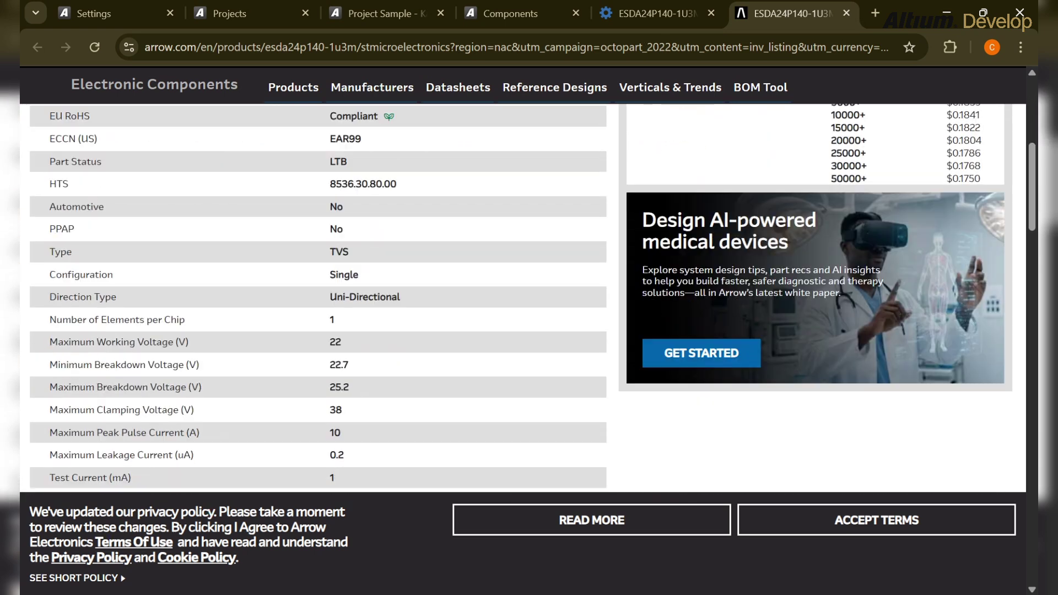
pyautogui.scroll(-5, 523, 320)
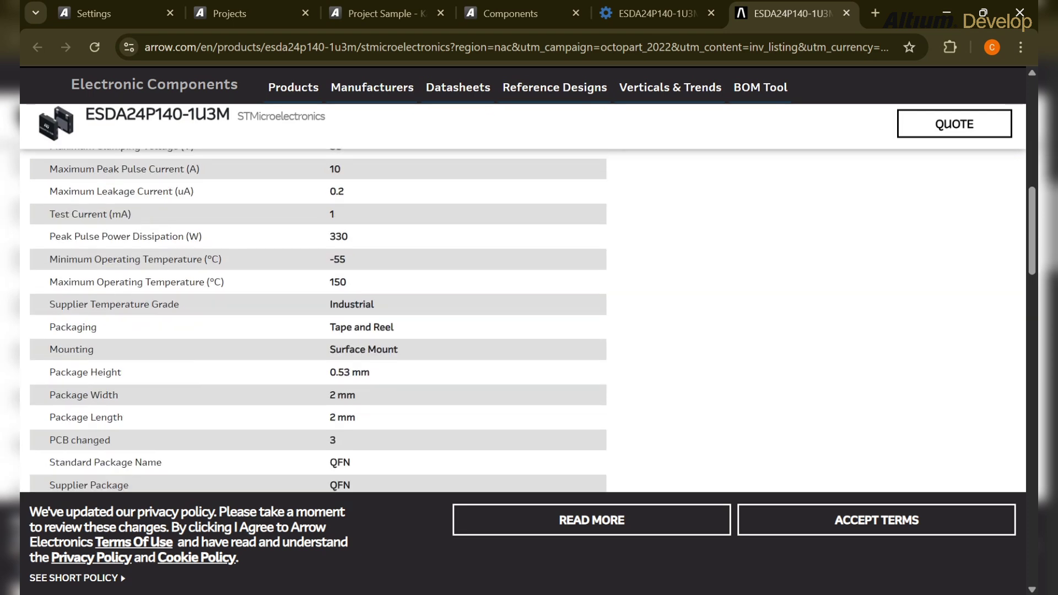
pyautogui.scroll(-3, 524, 320)
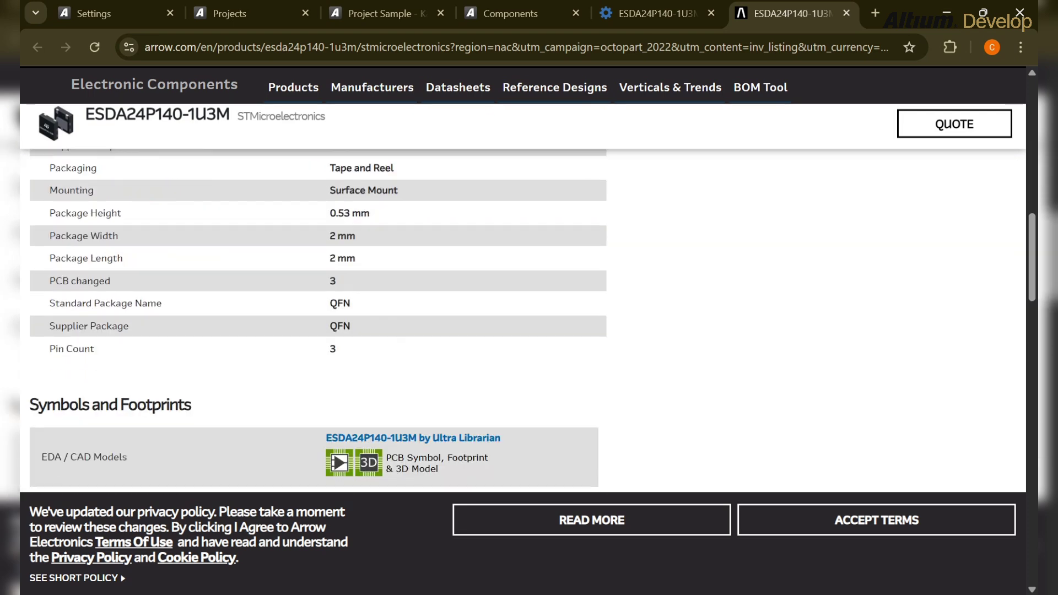
pyautogui.scroll(15, 523, 319)
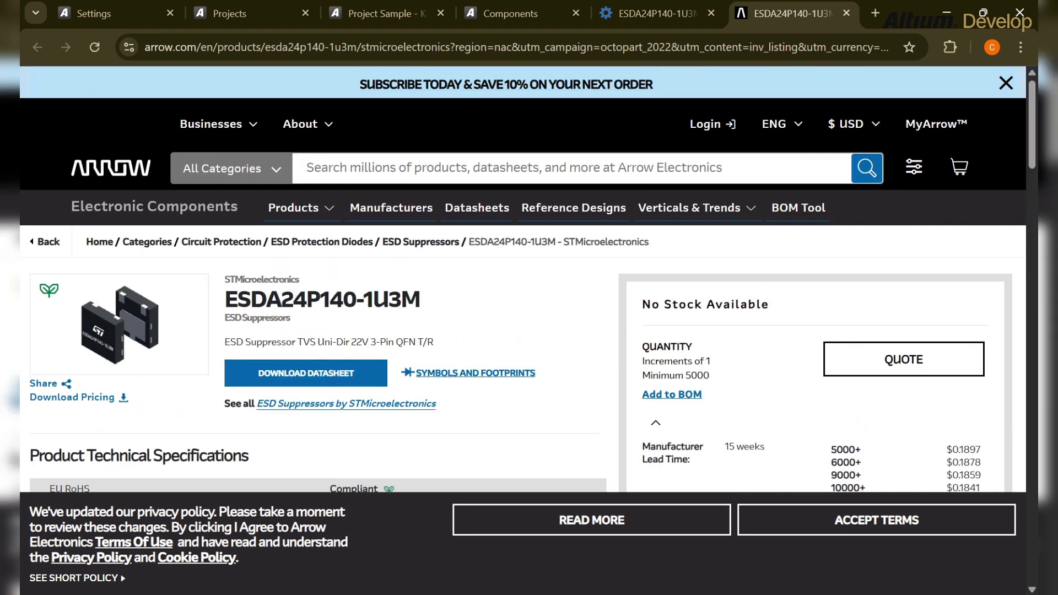
# Return to the diode's Octopart page and examine its inventory history, CAD models, supply chain lifecycle status and descriptions
pyautogui.click(651, 13)
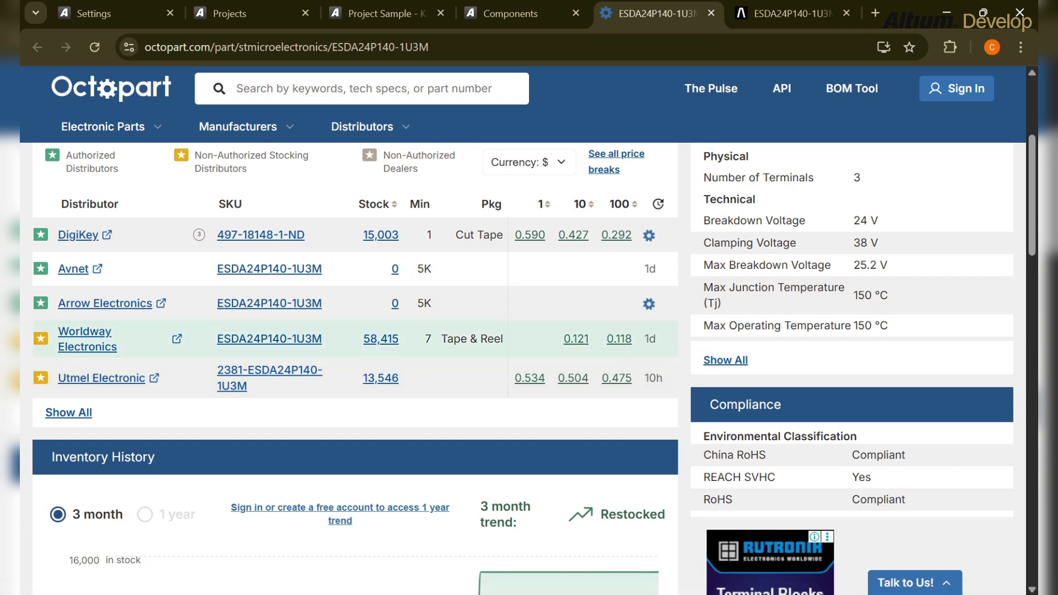
pyautogui.scroll(-1, 528, 356)
pyautogui.scroll(-2, 355, 358)
pyautogui.scroll(2, 356, 358)
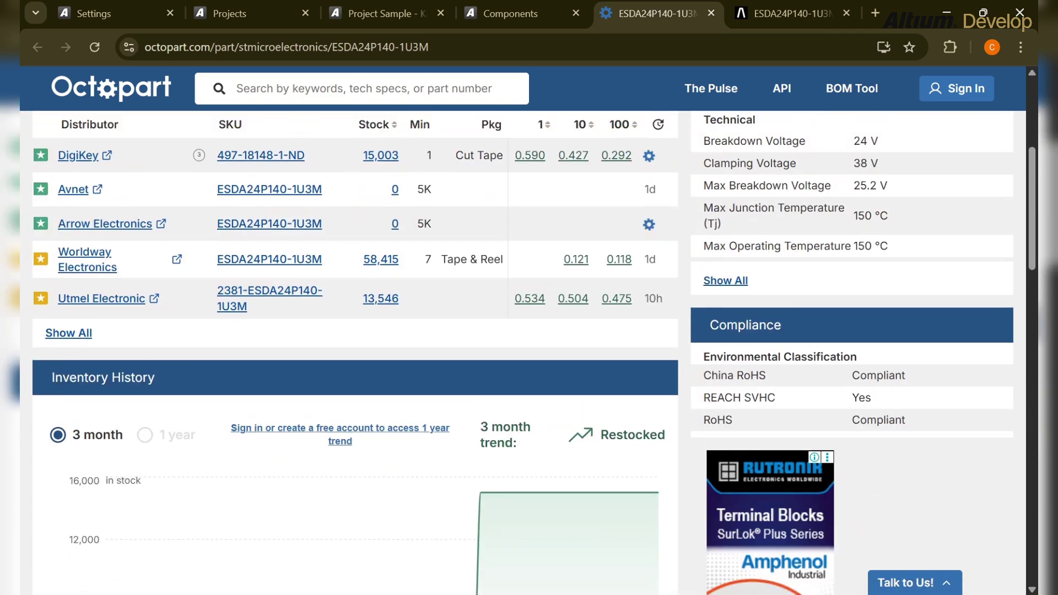
pyautogui.scroll(-8, 355, 358)
pyautogui.scroll(-9, 355, 353)
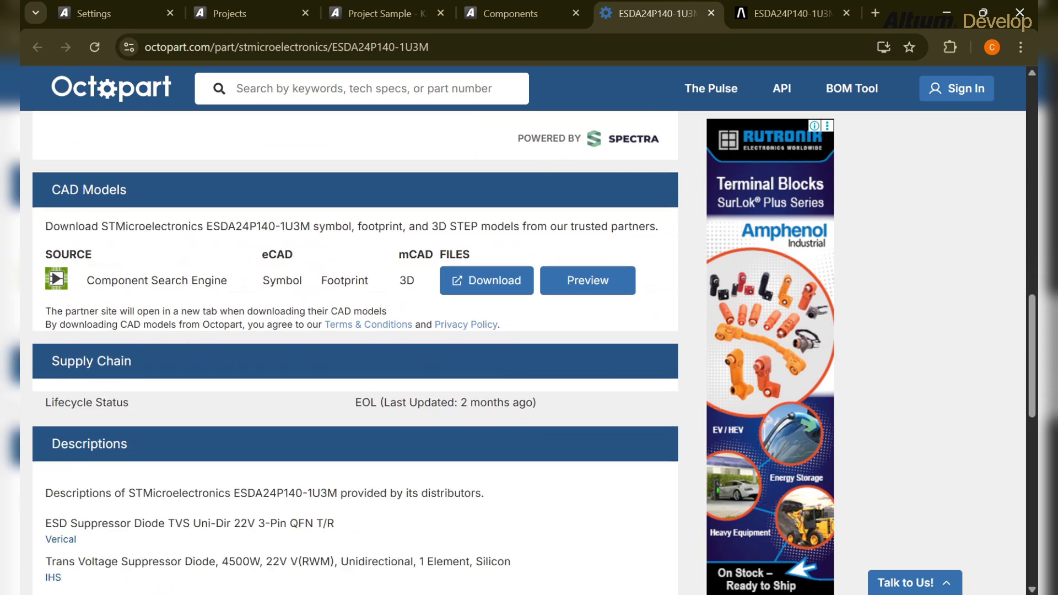
pyautogui.scroll(-7, 356, 353)
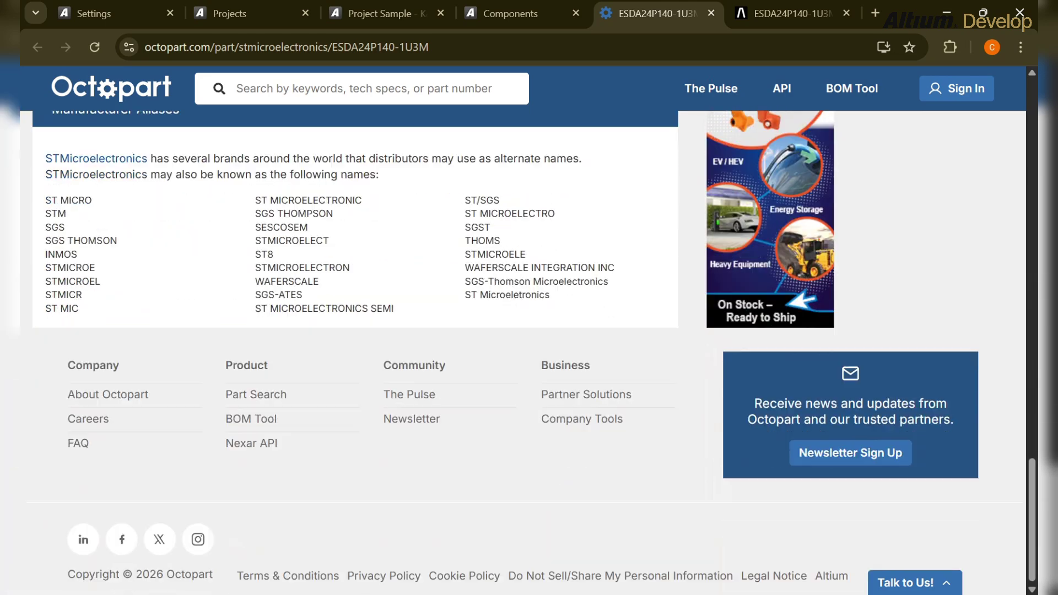
pyautogui.scroll(20, 355, 352)
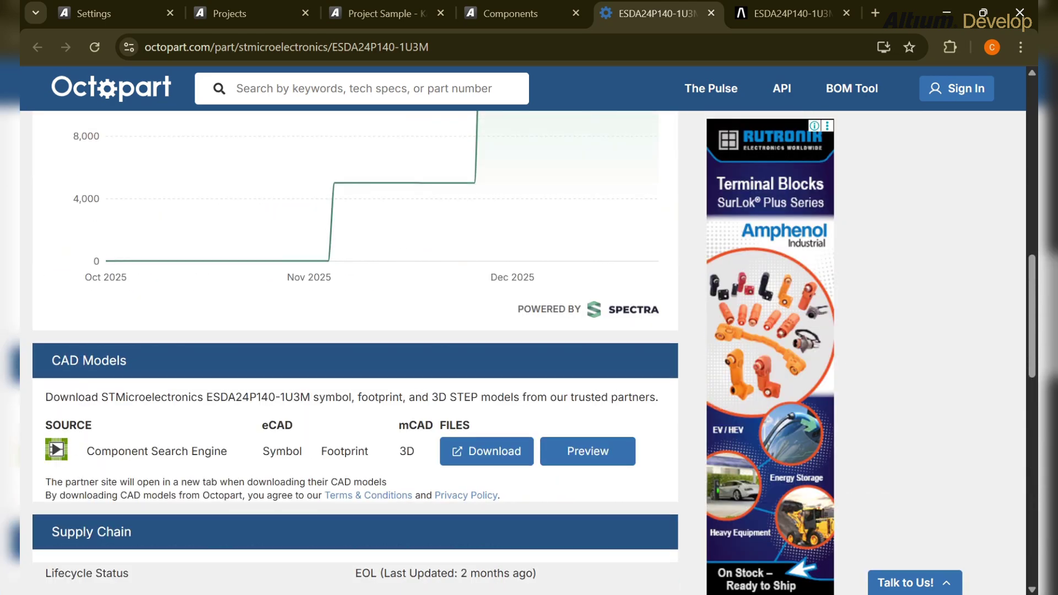
pyautogui.scroll(6, 356, 353)
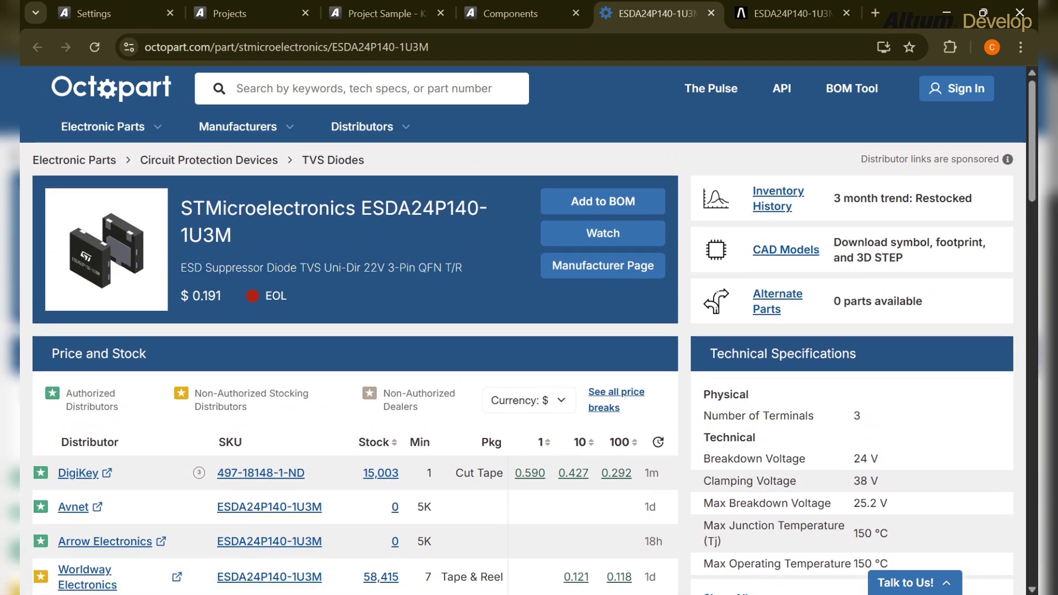
pyautogui.moveTo(462, 268); pyautogui.dragTo(205, 267)
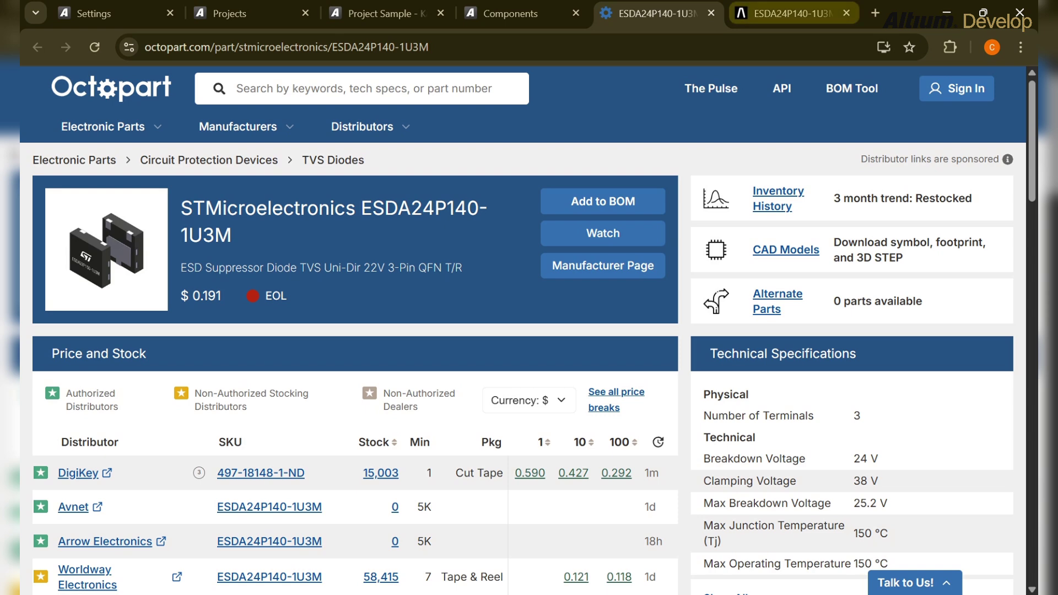
# Return to the Kame_PDB BOM, select capacitor C1 and open its component page
pyautogui.click(381, 13)
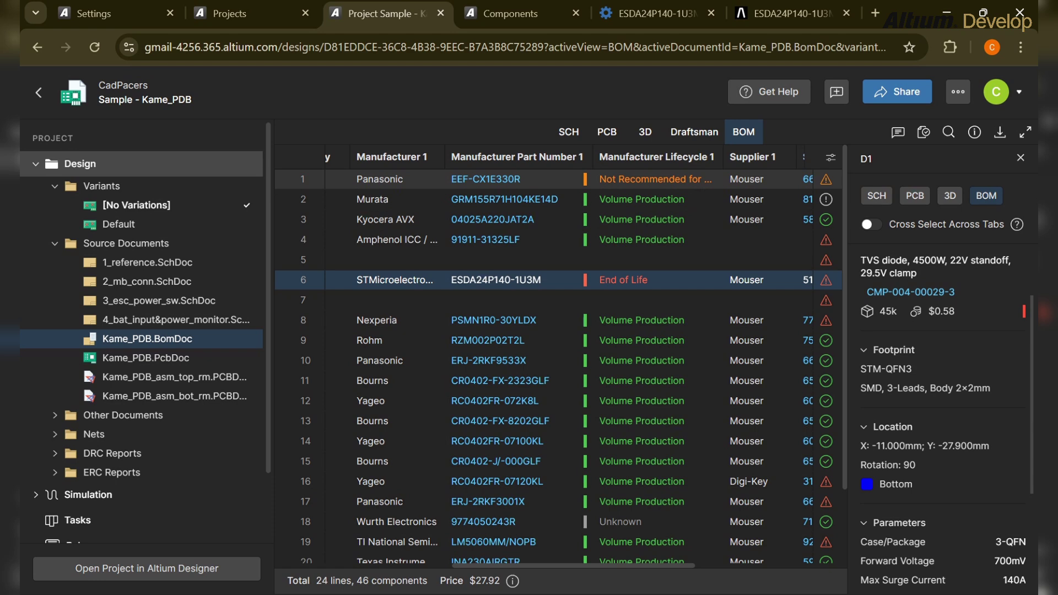
pyautogui.click(386, 180)
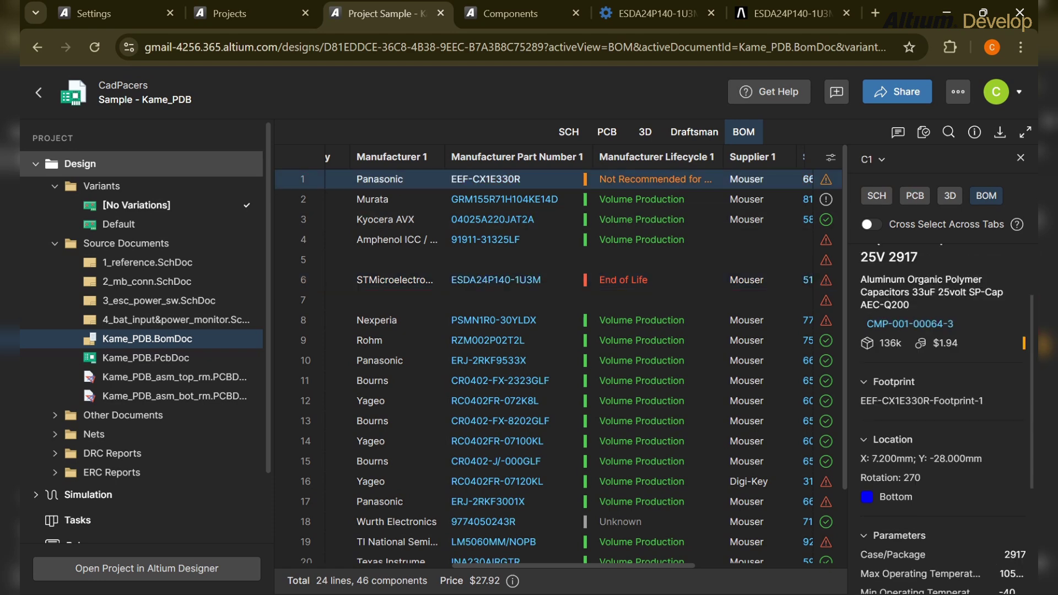
pyautogui.keyDown('ctrl'); pyautogui.click(492, 219); pyautogui.keyUp('ctrl')
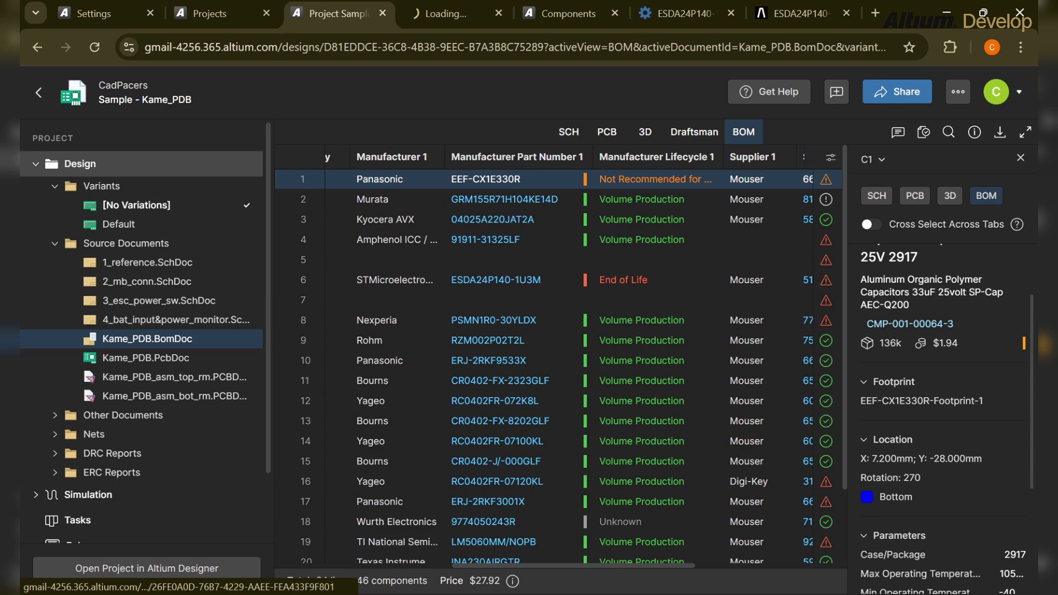
pyautogui.click(446, 14)
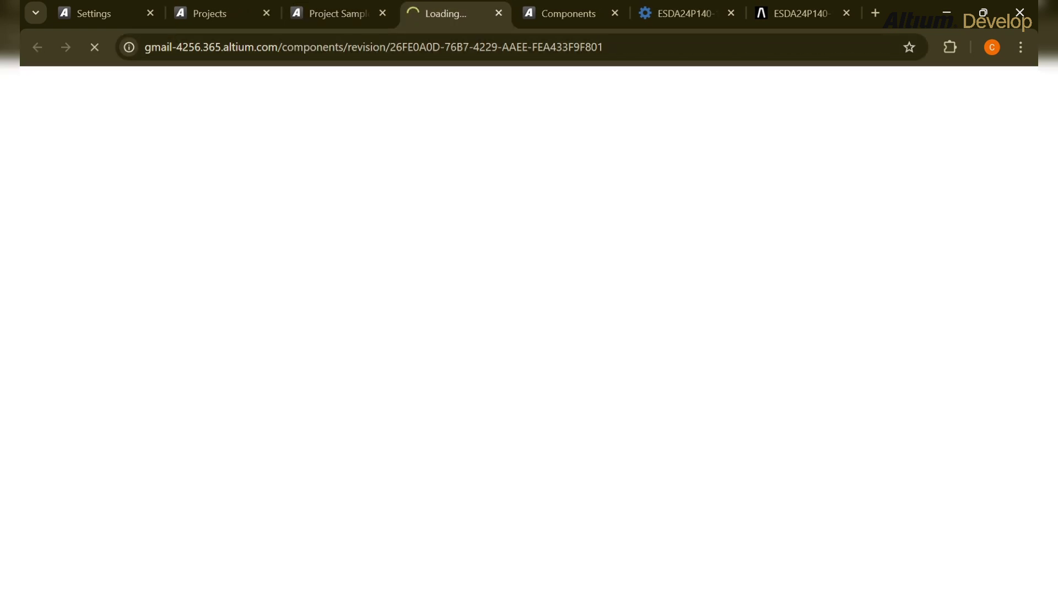
# Close the diode's component and Octopart pages, and open the Panasonic EEF-CX1E330R capacitor on Octopart
pyautogui.click(614, 12)
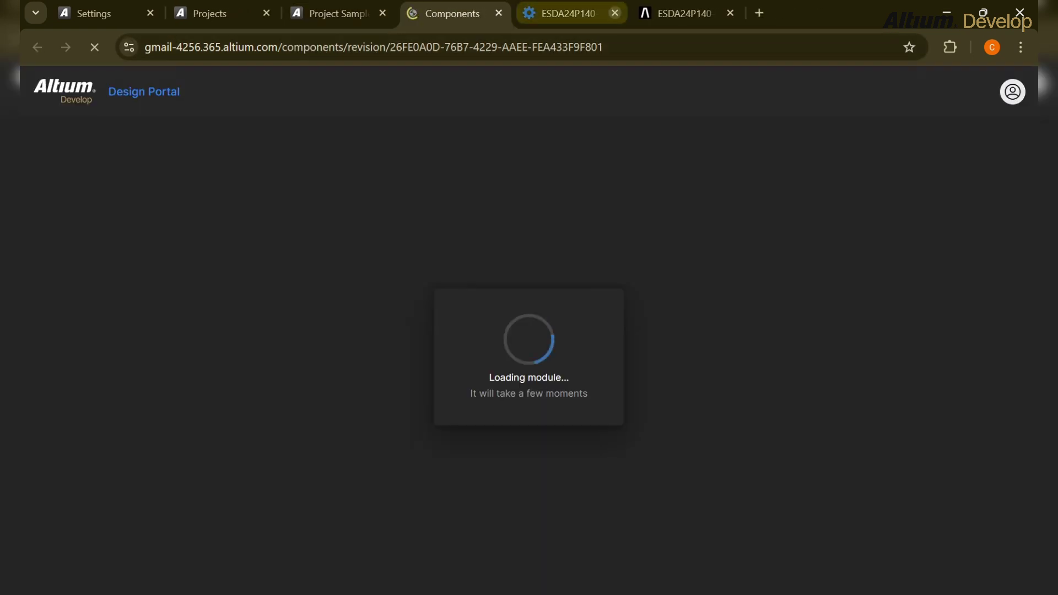
pyautogui.click(614, 12)
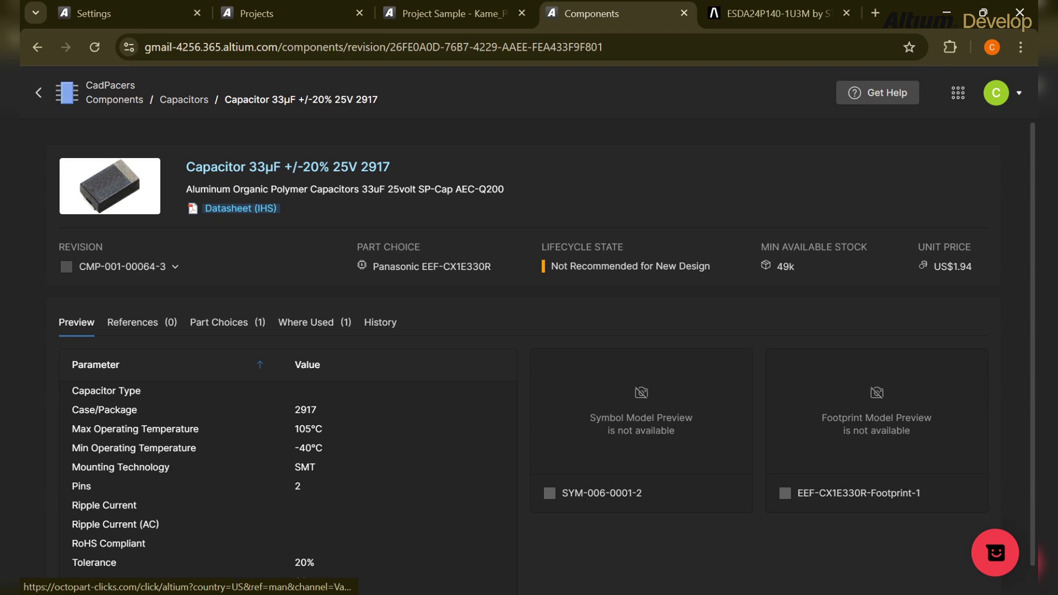
pyautogui.scroll(-1, 529, 358)
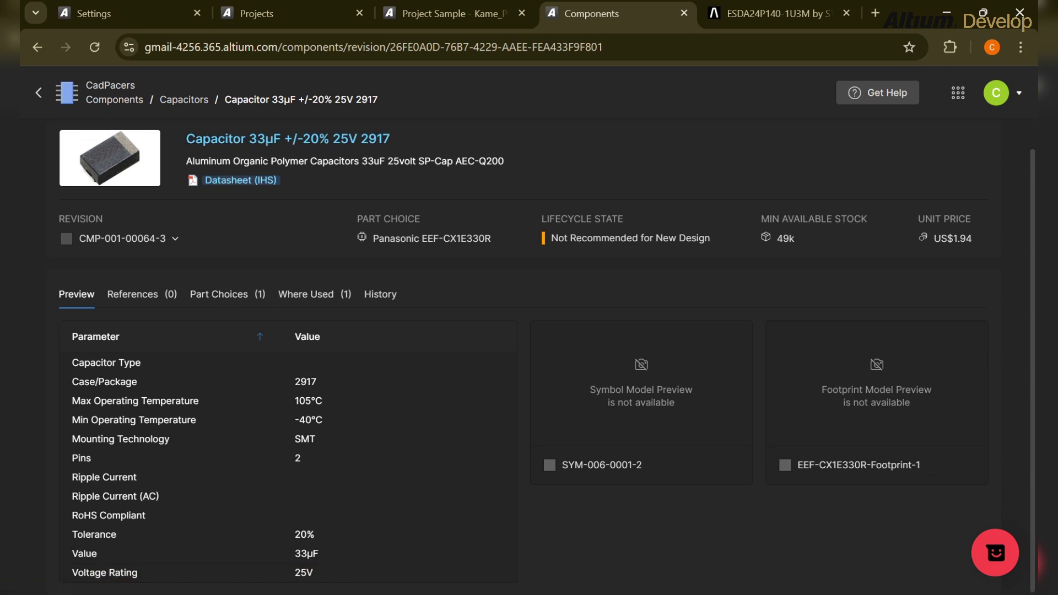
pyautogui.click(289, 140)
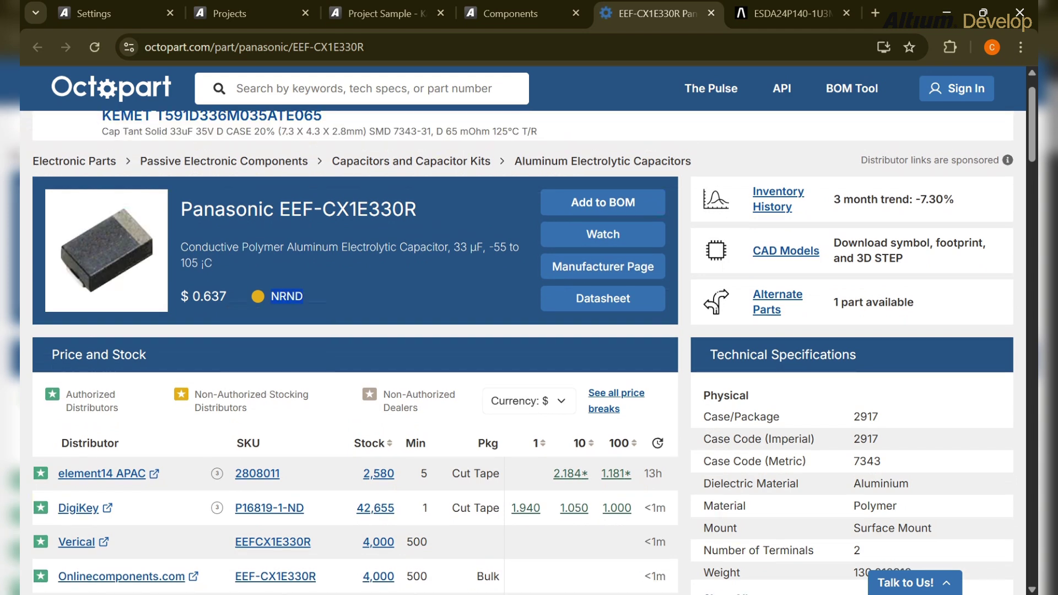
# Check the meaning of the capacitor's NRND lifecycle status on Octopart and return to the Kame_PDB BOM
pyautogui.click(287, 296)
pyautogui.moveTo(271, 296); pyautogui.dragTo(294, 296)
pyautogui.click(287, 296)
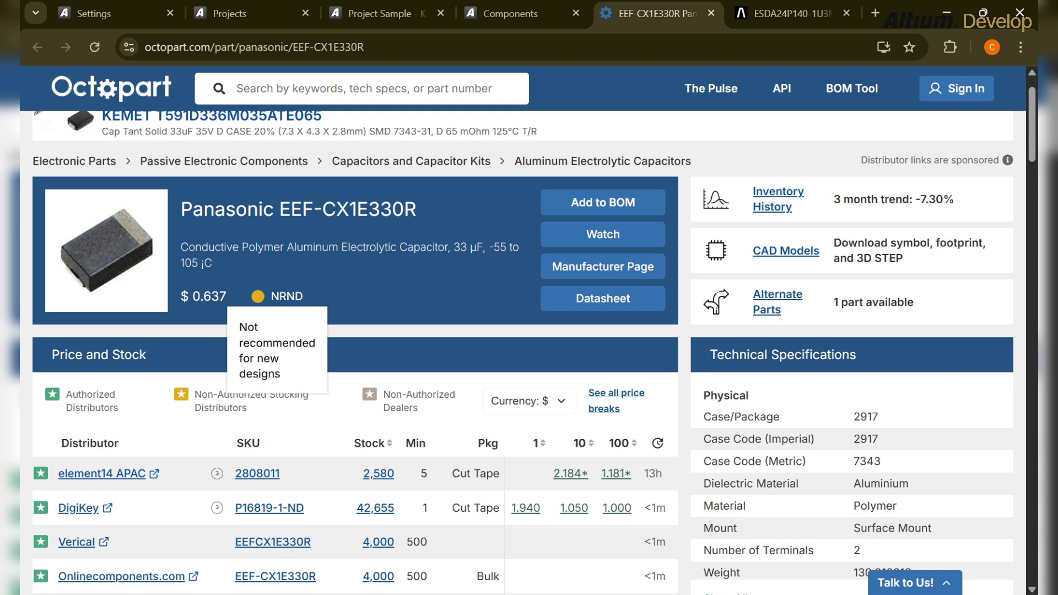
pyautogui.moveTo(280, 296); pyautogui.dragTo(295, 296)
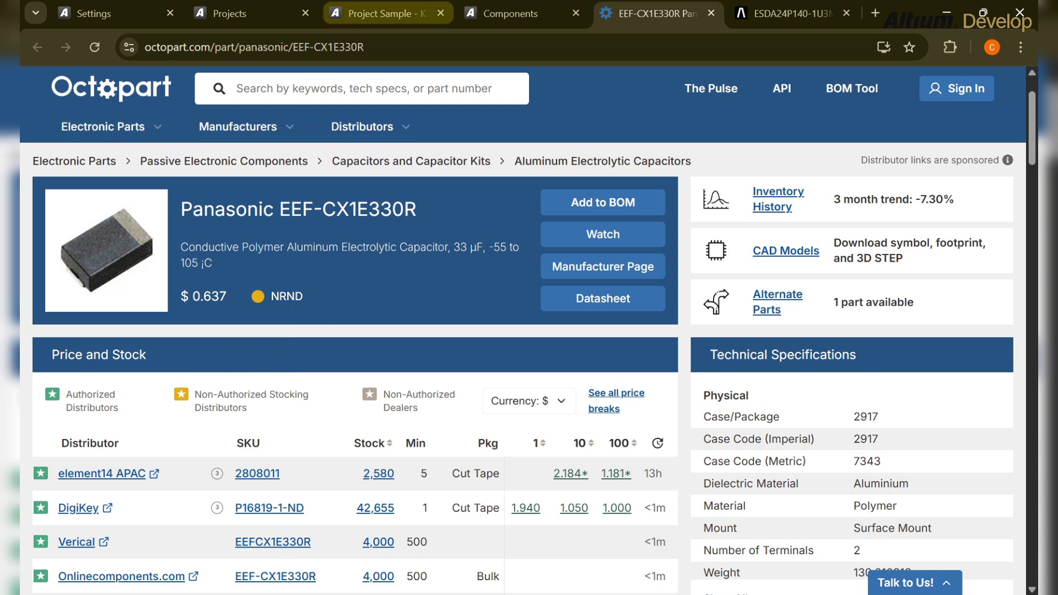
pyautogui.click(380, 13)
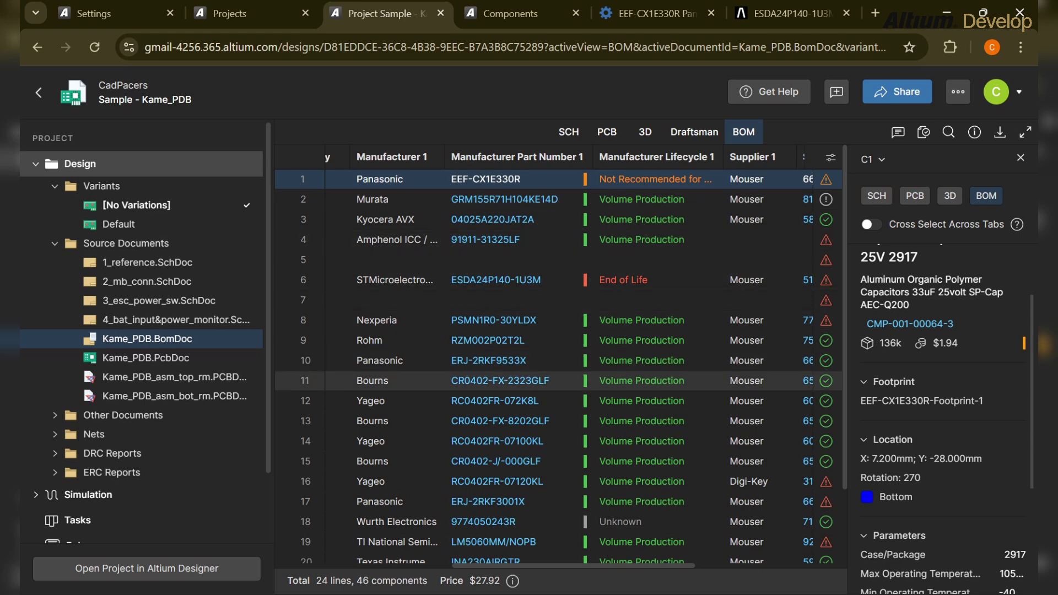